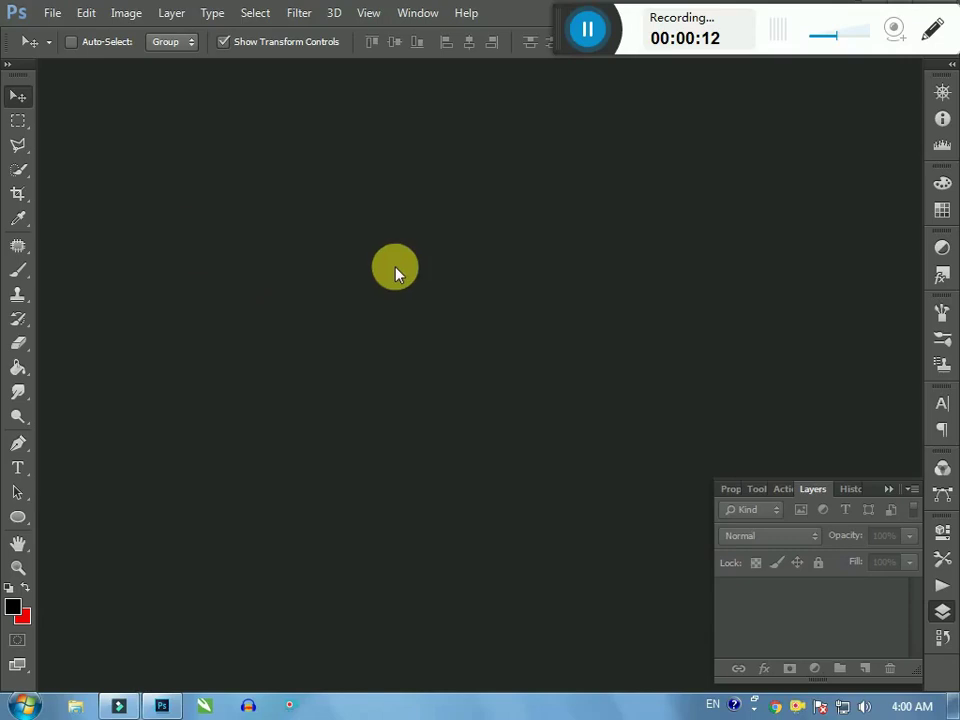
# Step: Open the portrait photo IMG_20191006_020745.jpgg.jpg
pyautogui.click(60, 15)
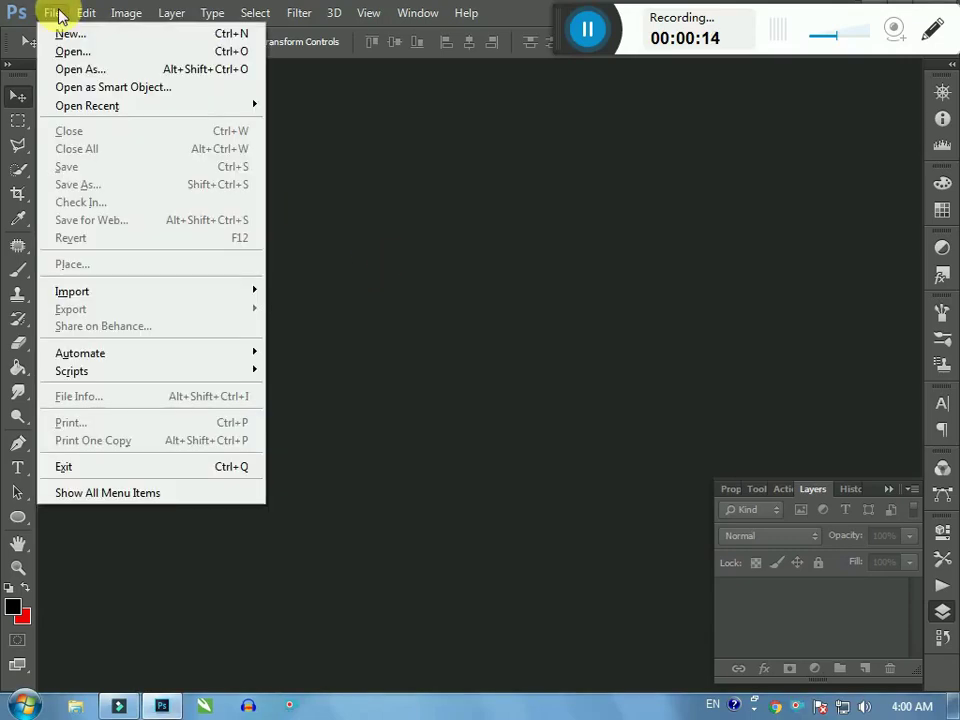
pyautogui.click(72, 51)
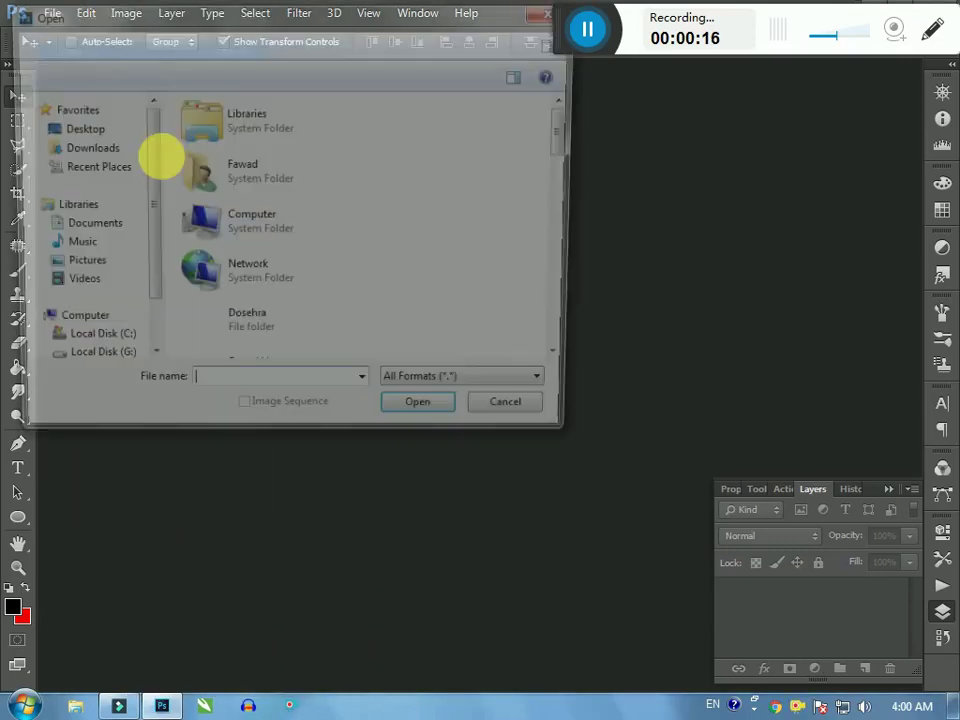
pyautogui.scroll(-3, 446, 212)
pyautogui.scroll(-5, 446, 212)
pyautogui.scroll(-3, 440, 220)
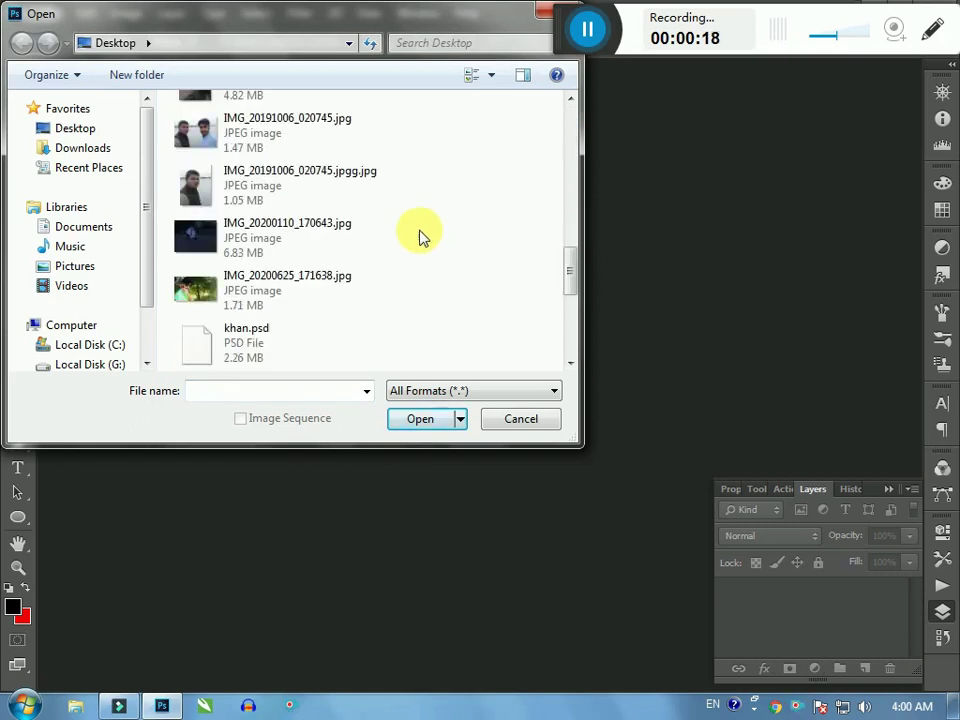
pyautogui.click(195, 186)
pyautogui.click(402, 419)
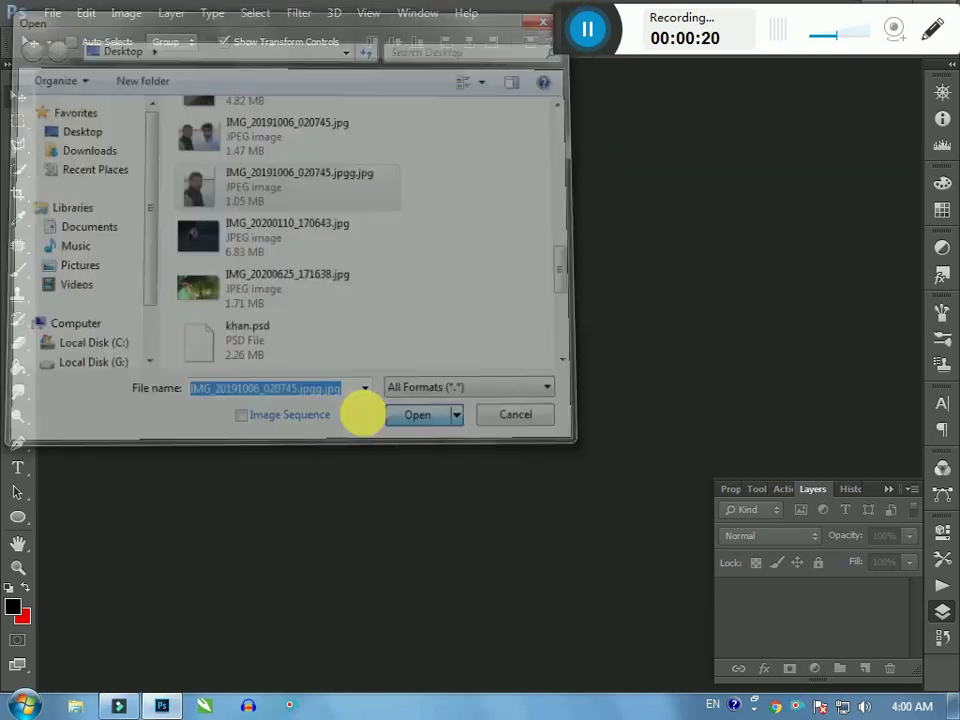
# Step: Open the mountain lake image alberta-2297204_640.jpg as a second document
pyautogui.click(52, 13)
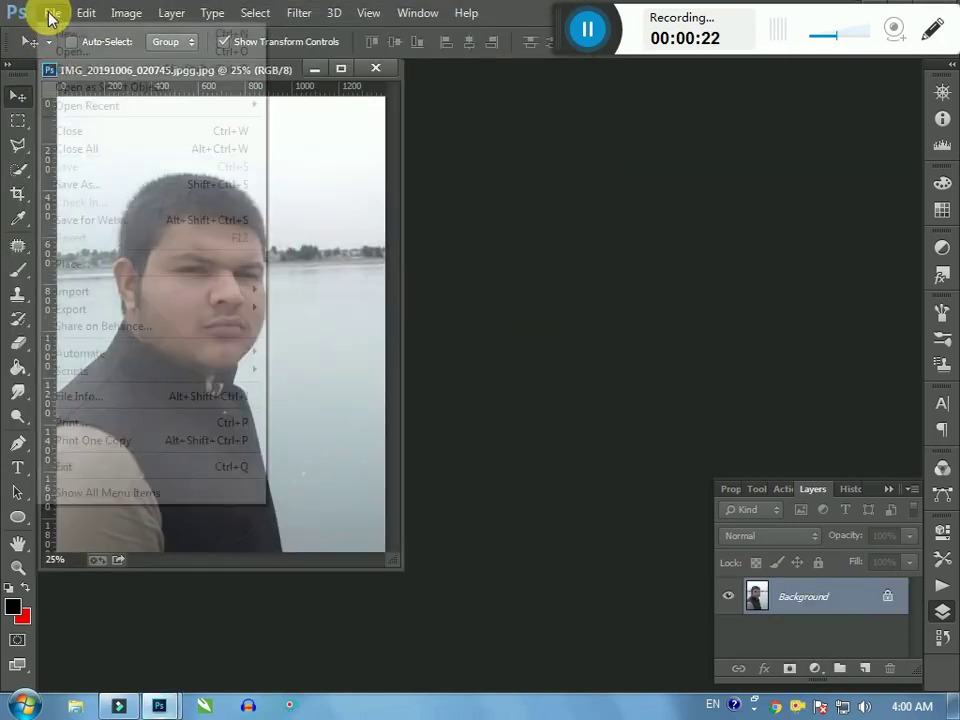
pyautogui.click(110, 64)
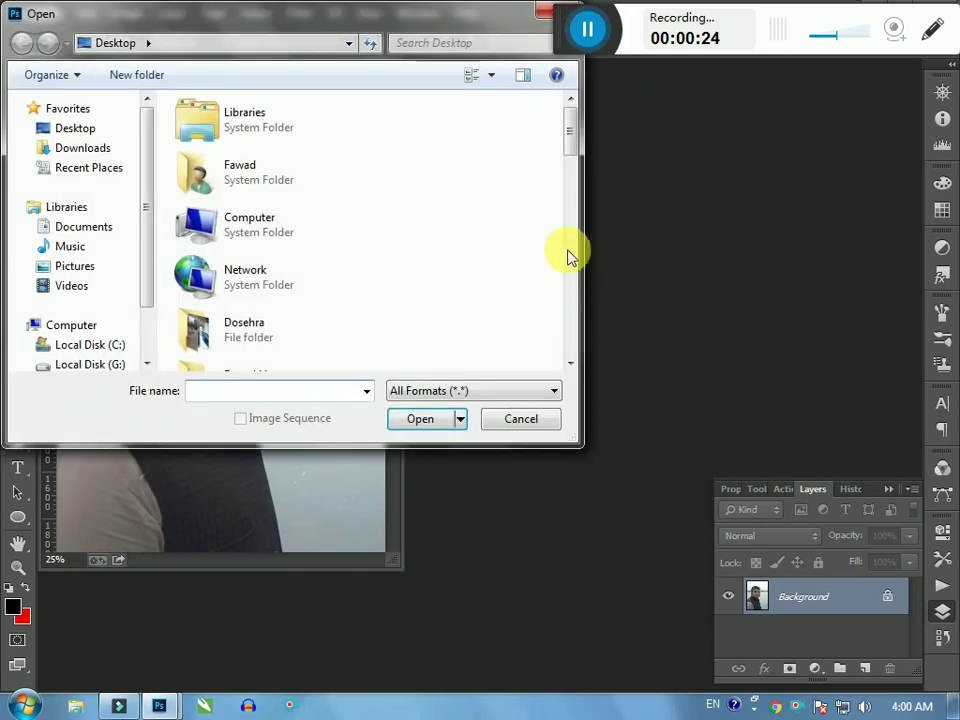
pyautogui.scroll(-3, 508, 214)
pyautogui.moveTo(574, 199)
pyautogui.mouseDown()
pyautogui.moveTo(572, 358)
pyautogui.moveTo(562, 222)
pyautogui.mouseUp()
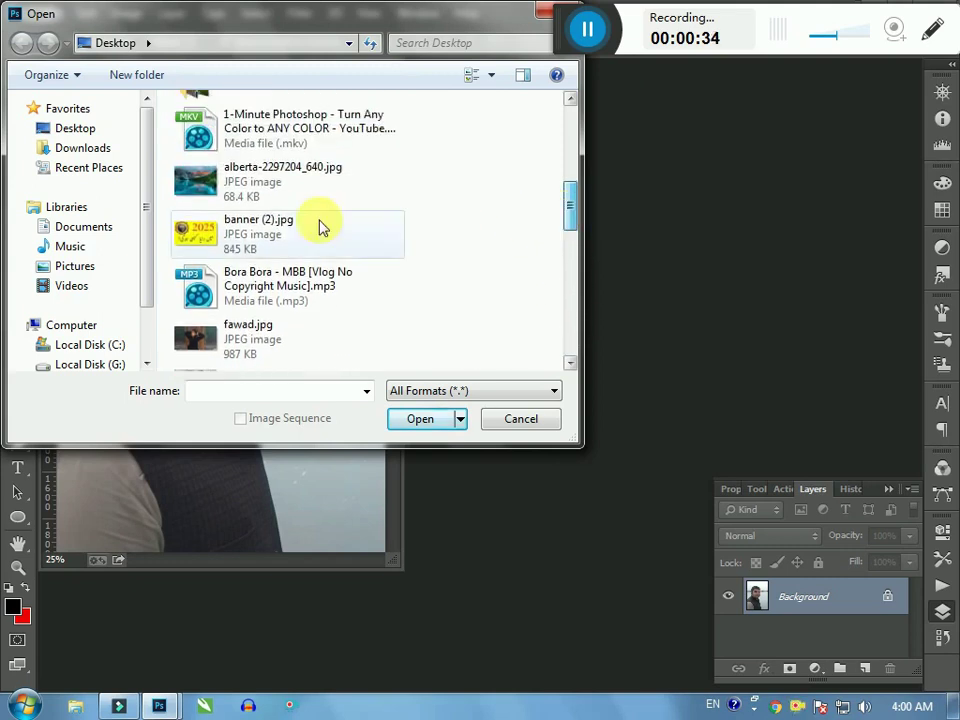
pyautogui.click(208, 189)
pyautogui.click(419, 418)
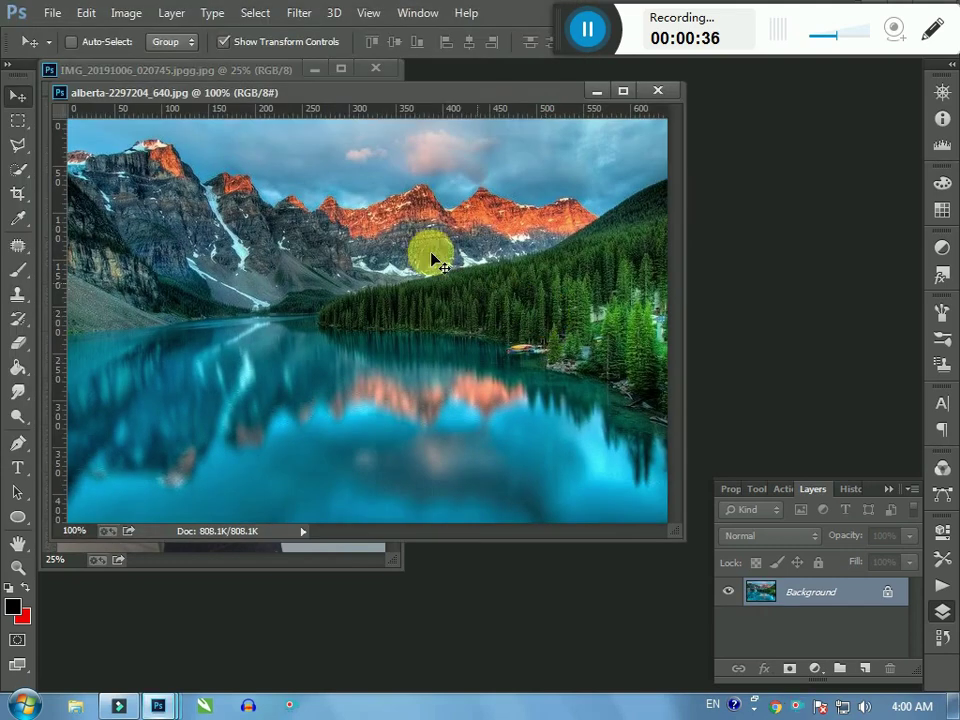
# Step: Select the man's head and body in the portrait with Quick Selection
pyautogui.moveTo(366, 95); pyautogui.dragTo(449, 133)
pyautogui.click(236, 78)
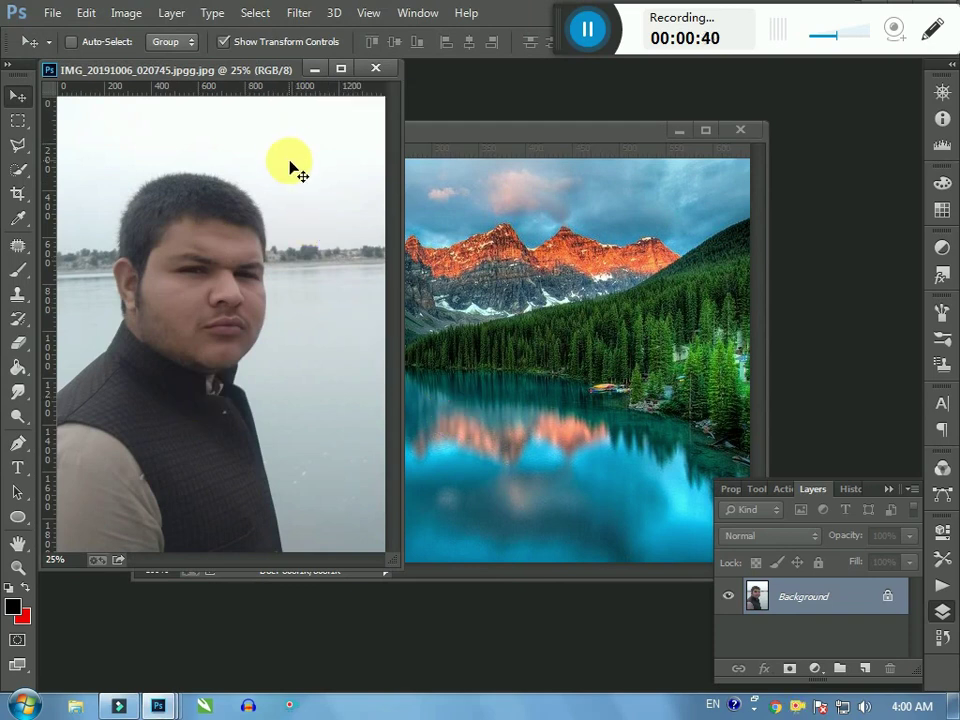
pyautogui.hotkey('ctrl', '+')
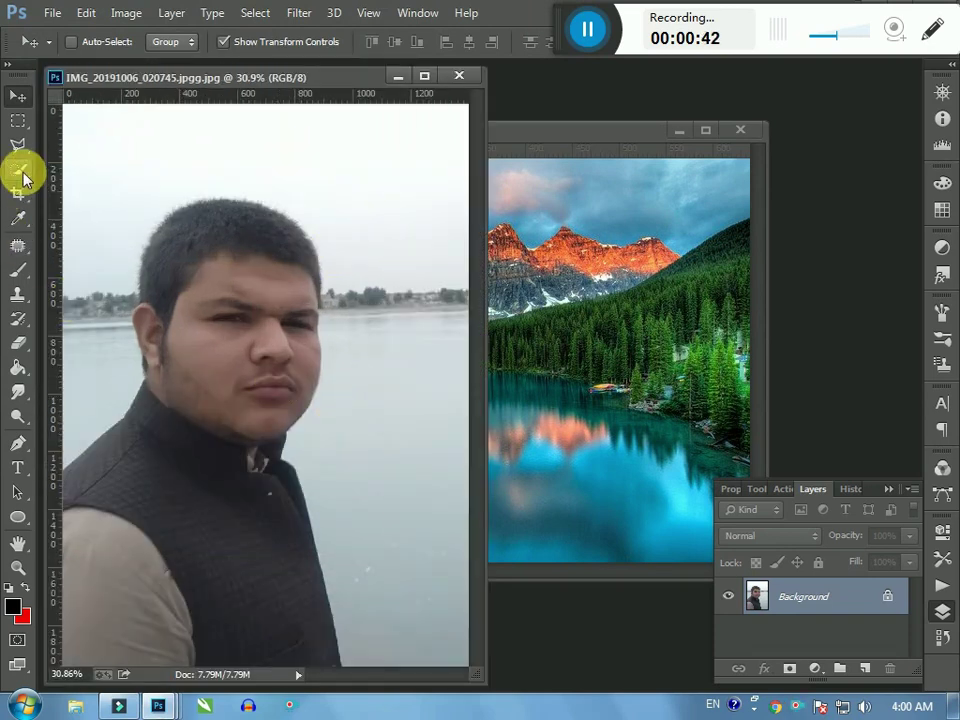
pyautogui.click(18, 170)
pyautogui.moveTo(204, 231)
pyautogui.mouseDown()
pyautogui.moveTo(268, 236)
pyautogui.moveTo(283, 388)
pyautogui.moveTo(285, 326)
pyautogui.moveTo(249, 416)
pyautogui.moveTo(184, 435)
pyautogui.moveTo(150, 465)
pyautogui.moveTo(86, 579)
pyautogui.moveTo(119, 552)
pyautogui.mouseUp()
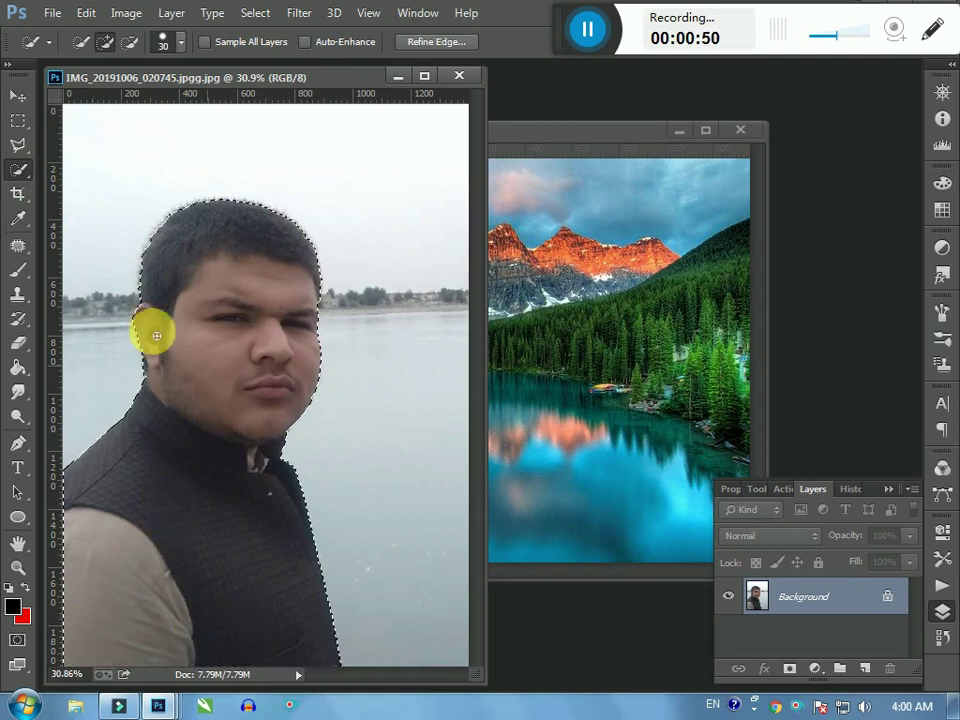
# Step: Drag the selected man into the alberta lake document as Layer 1
pyautogui.click(18, 95)
pyautogui.moveTo(250, 507)
pyautogui.mouseDown()
pyautogui.moveTo(375, 456)
pyautogui.moveTo(497, 435)
pyautogui.mouseUp()
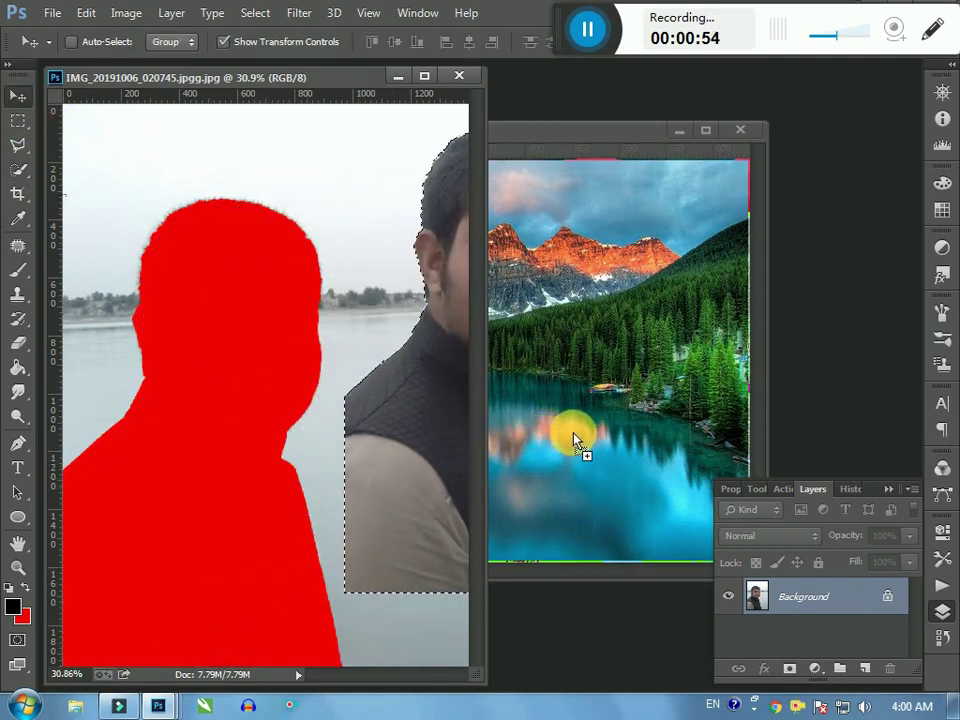
pyautogui.moveTo(577, 440); pyautogui.dragTo(577, 442)
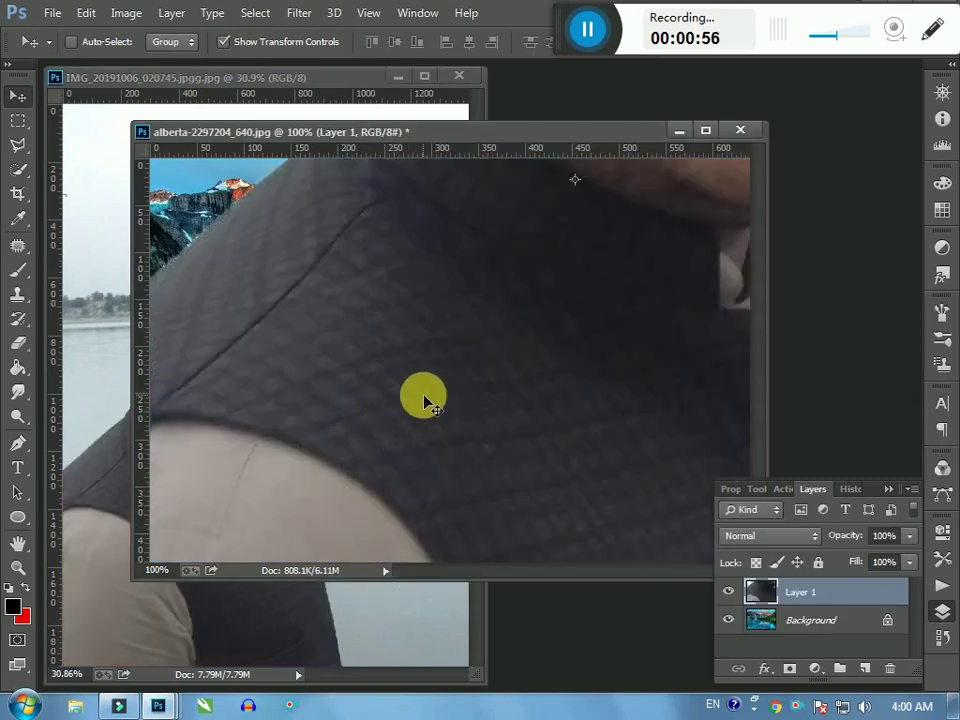
# Step: Scale the man to about 29% and place him in the lake scene's lower-left foreground
pyautogui.hotkey('ctrl', '0')
pyautogui.moveTo(232, 113); pyautogui.dragTo(410, 530)
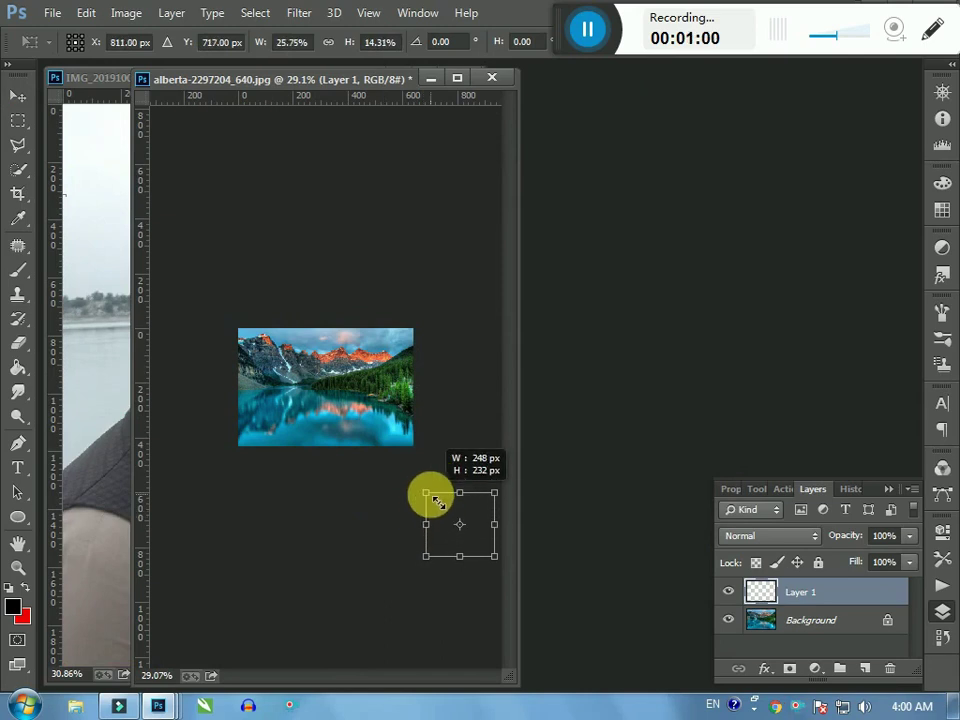
pyautogui.moveTo(410, 530); pyautogui.dragTo(429, 498)
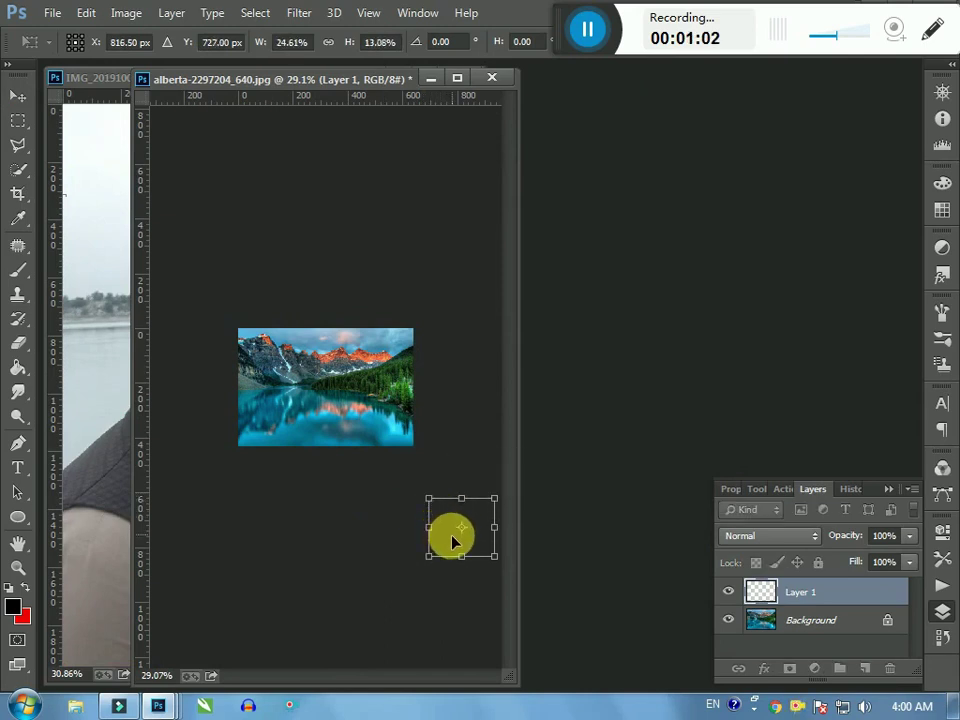
pyautogui.moveTo(452, 540); pyautogui.dragTo(261, 430)
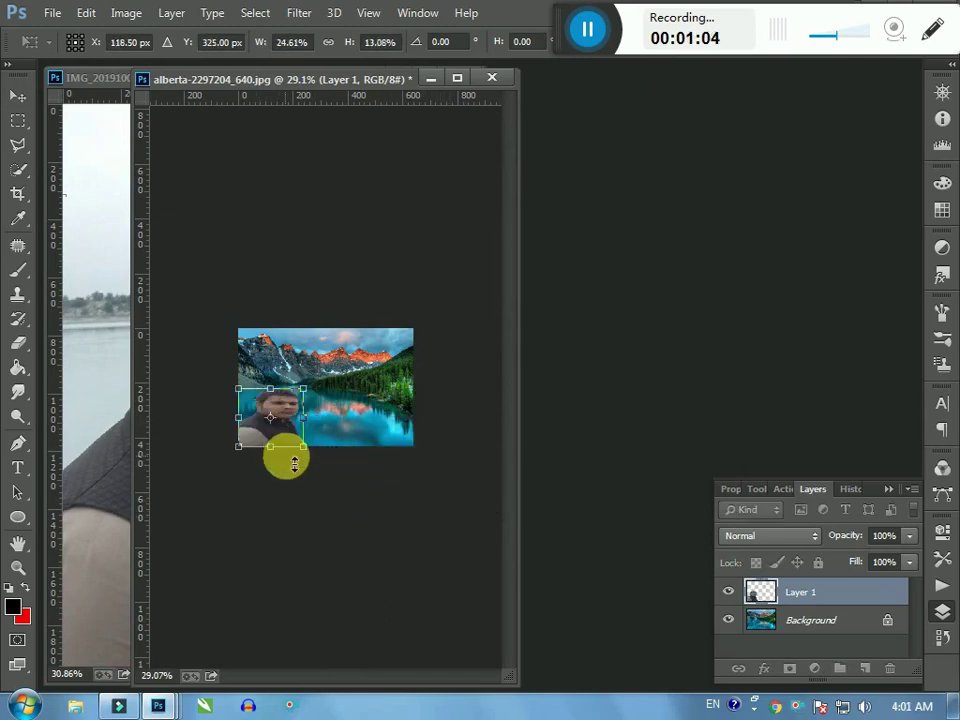
pyautogui.hotkey('ctrl', '0')
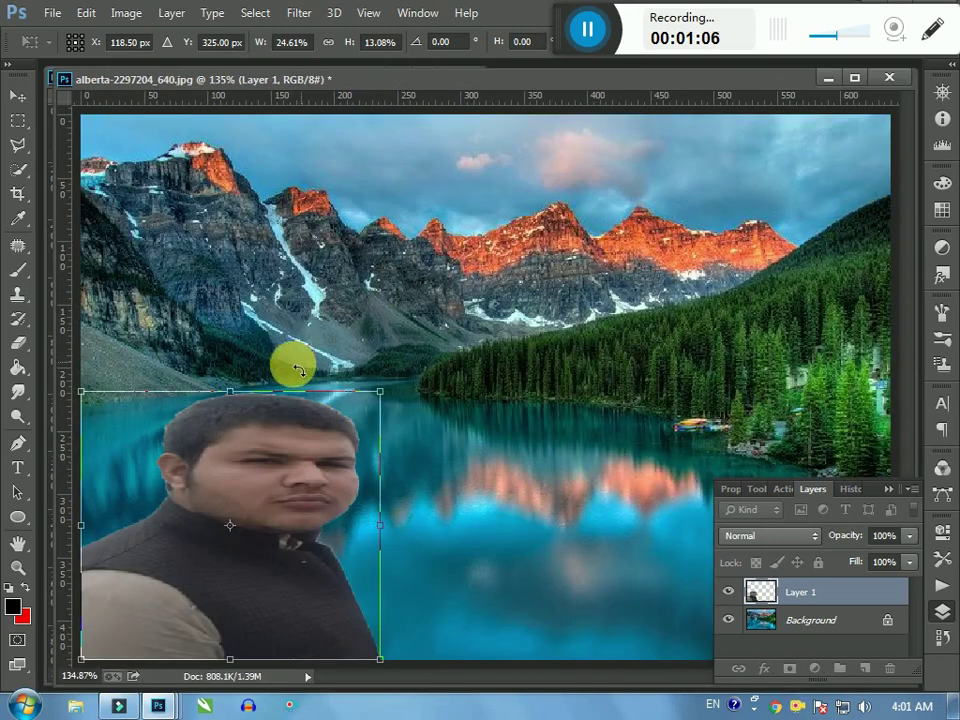
pyautogui.moveTo(381, 392); pyautogui.dragTo(441, 149)
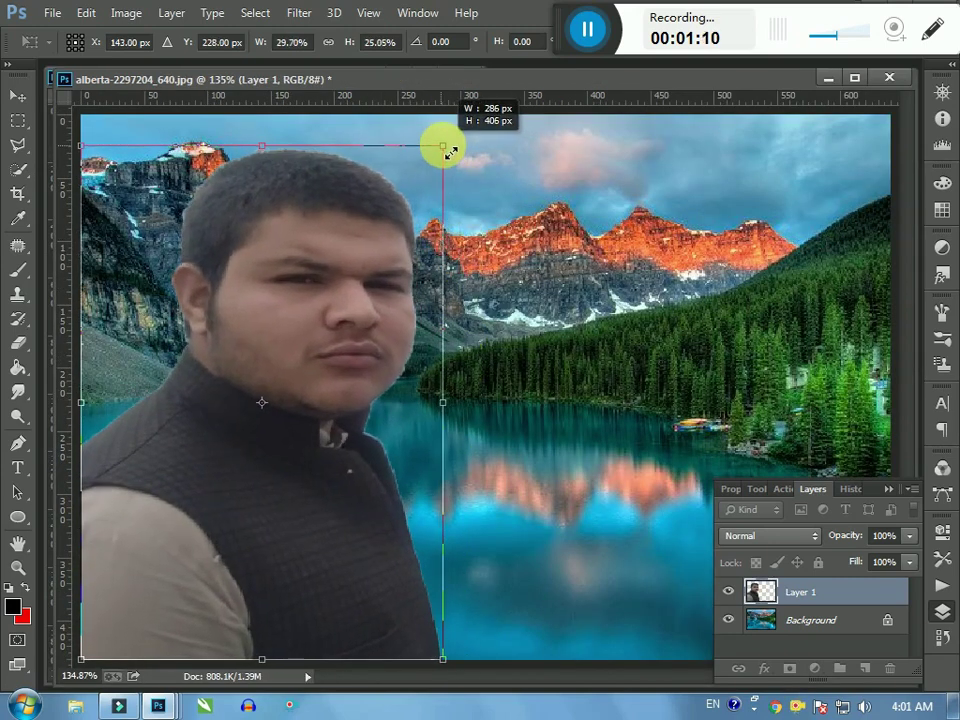
pyautogui.moveTo(447, 152); pyautogui.dragTo(437, 136)
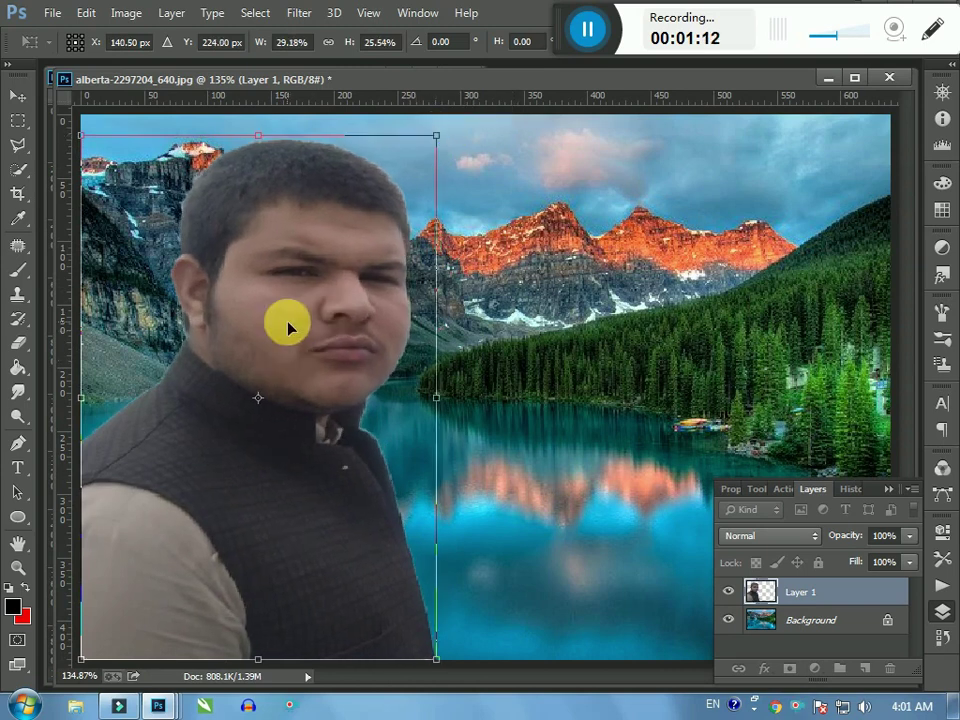
pyautogui.press('Return')
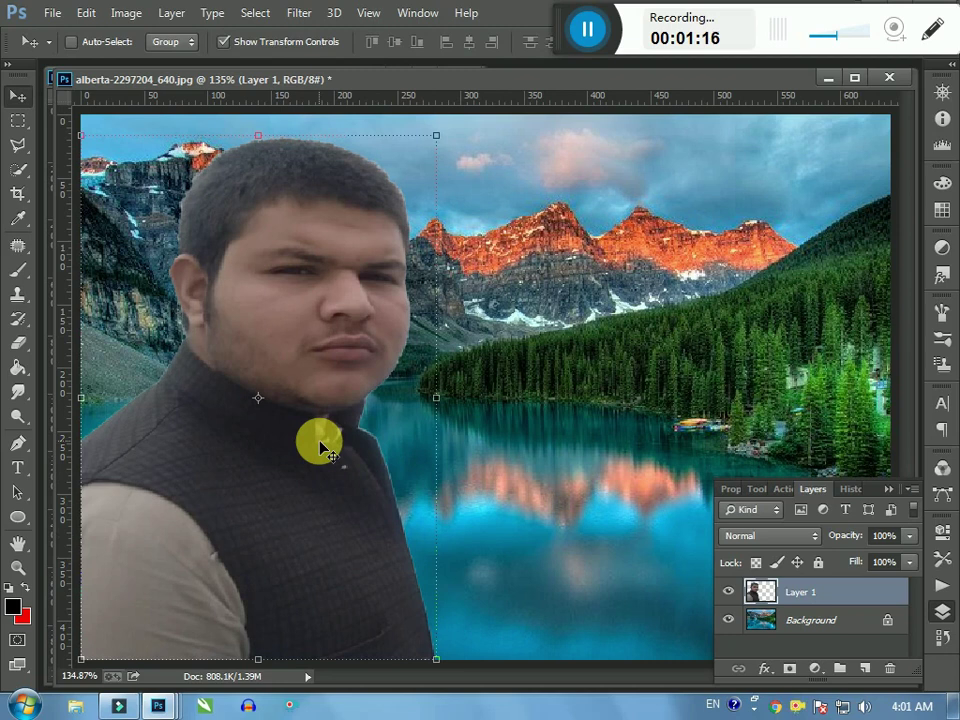
# Step: Select the man's vest and shoulders and boost their saturation to +74
pyautogui.hotkey('ctrl', 'u')
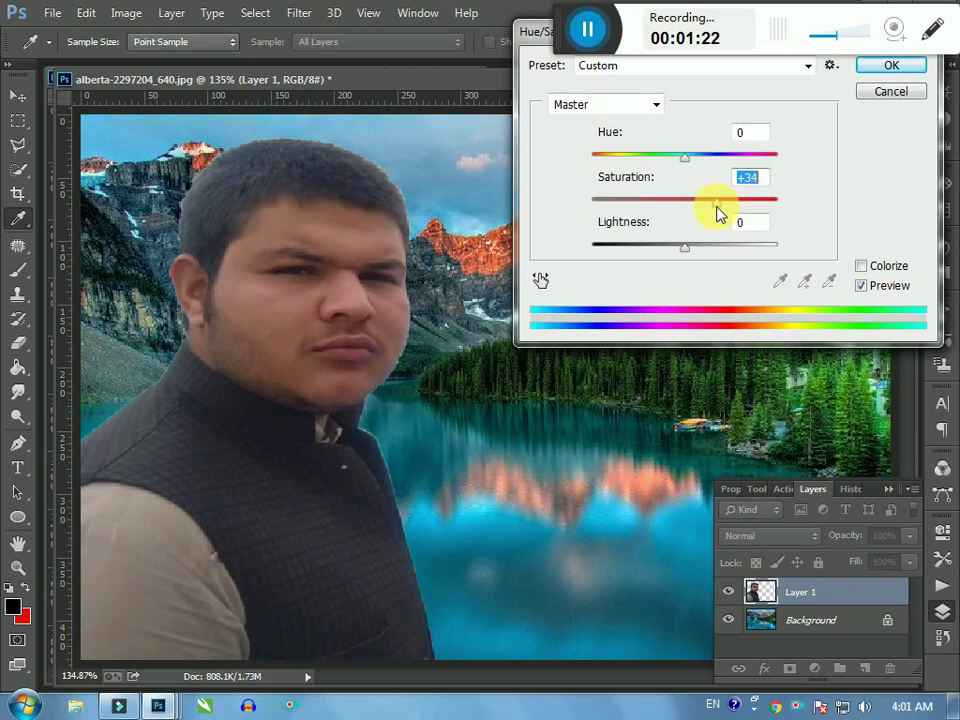
pyautogui.press('Return')
pyautogui.press('v')
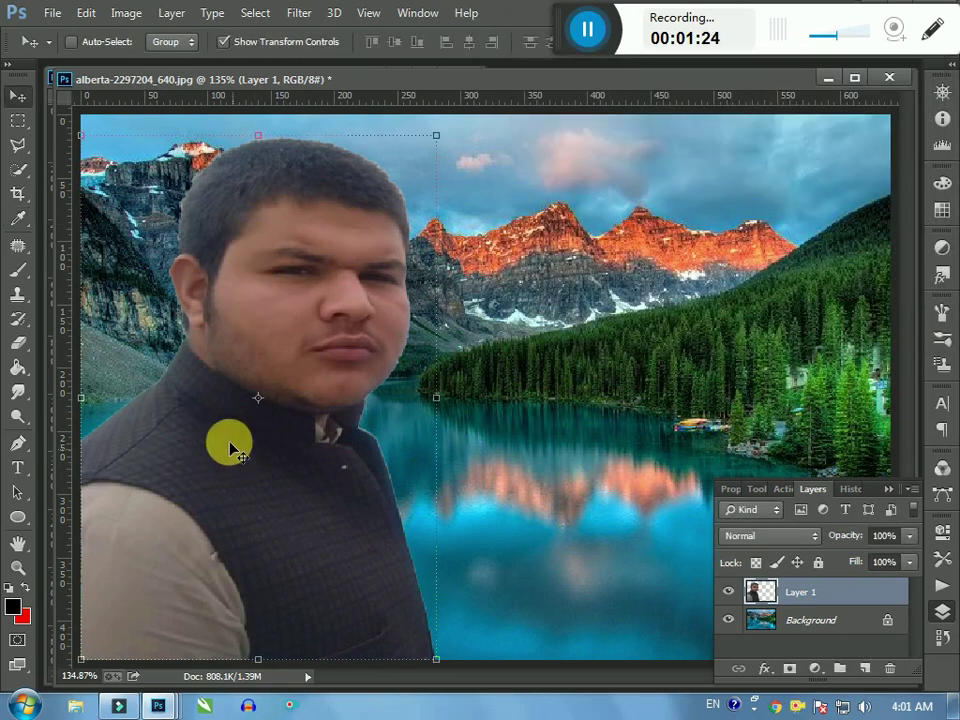
pyautogui.click(18, 169)
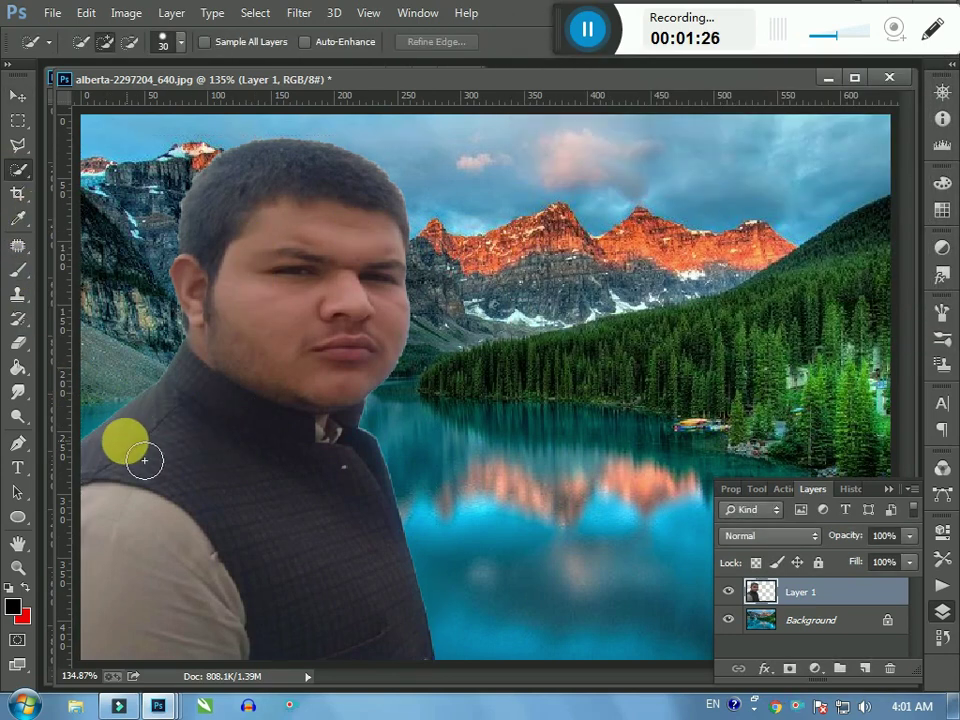
pyautogui.moveTo(126, 467)
pyautogui.mouseDown()
pyautogui.moveTo(189, 439)
pyautogui.moveTo(206, 422)
pyautogui.moveTo(199, 407)
pyautogui.moveTo(281, 580)
pyautogui.moveTo(330, 566)
pyautogui.moveTo(325, 598)
pyautogui.moveTo(323, 530)
pyautogui.mouseUp()
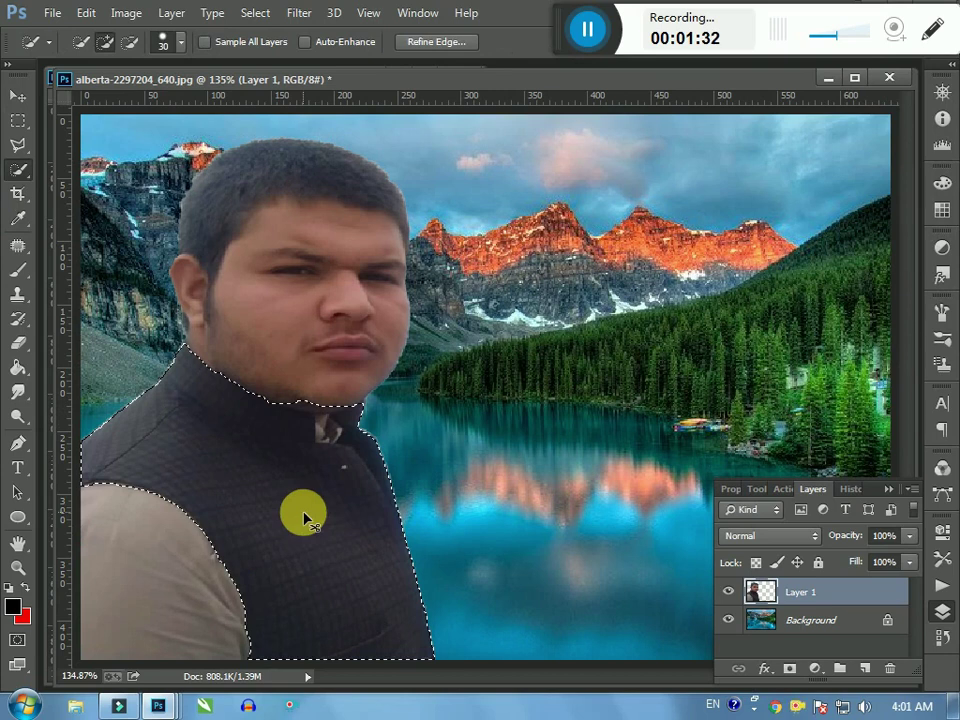
pyautogui.hotkey('ctrl', 'u')
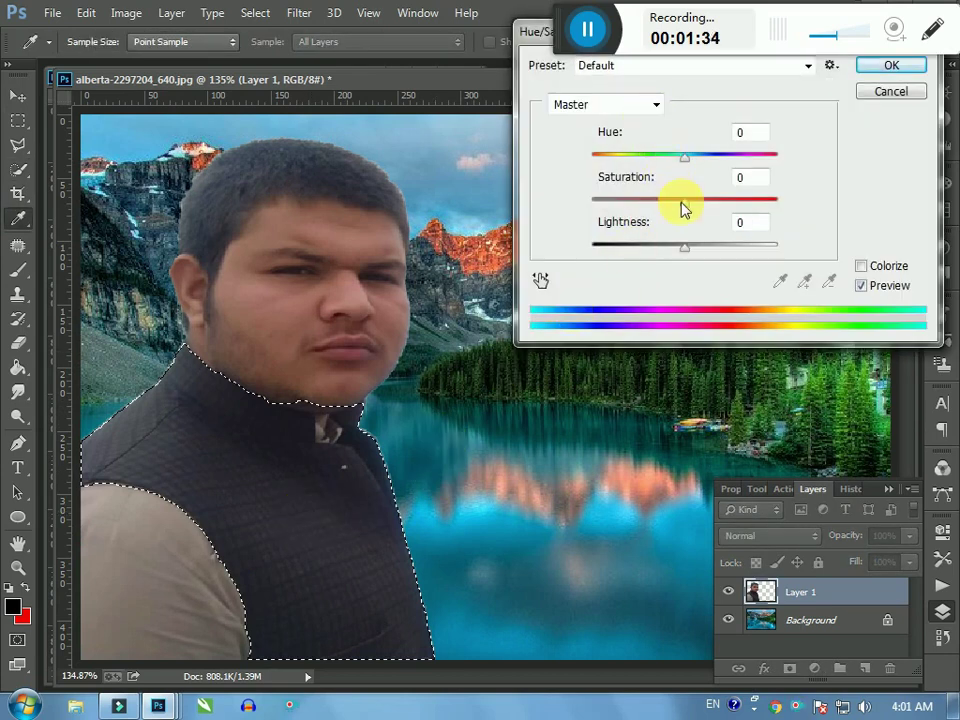
pyautogui.moveTo(687, 205); pyautogui.dragTo(755, 217)
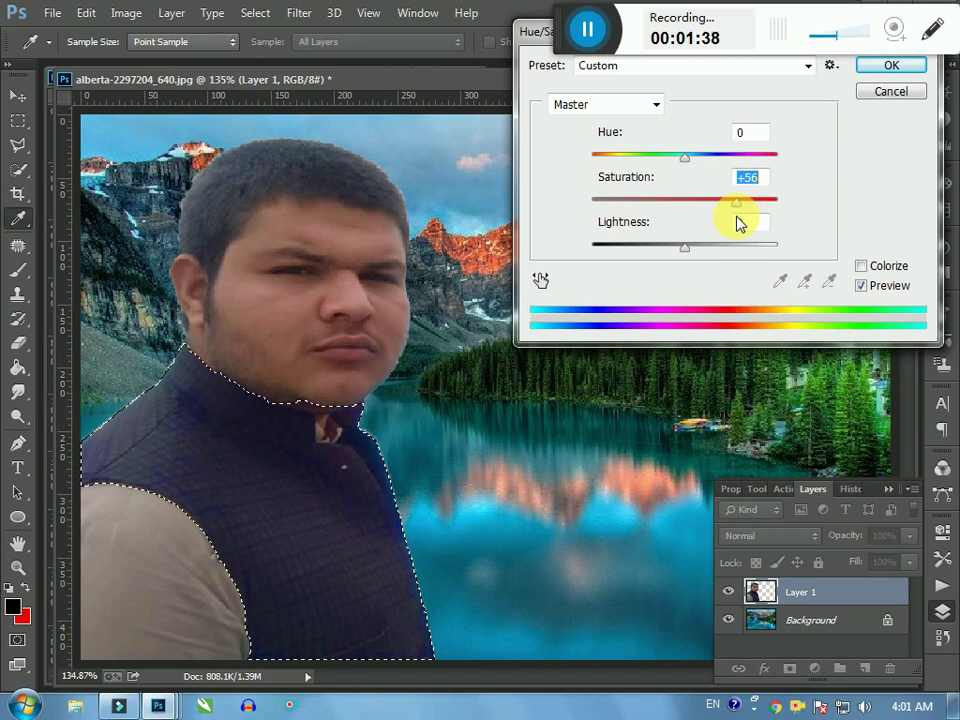
pyautogui.press('Return')
# Step: Feather the clothing selection by 11 pixels and raise its saturation again, to about +62
pyautogui.rightClick(278, 446)
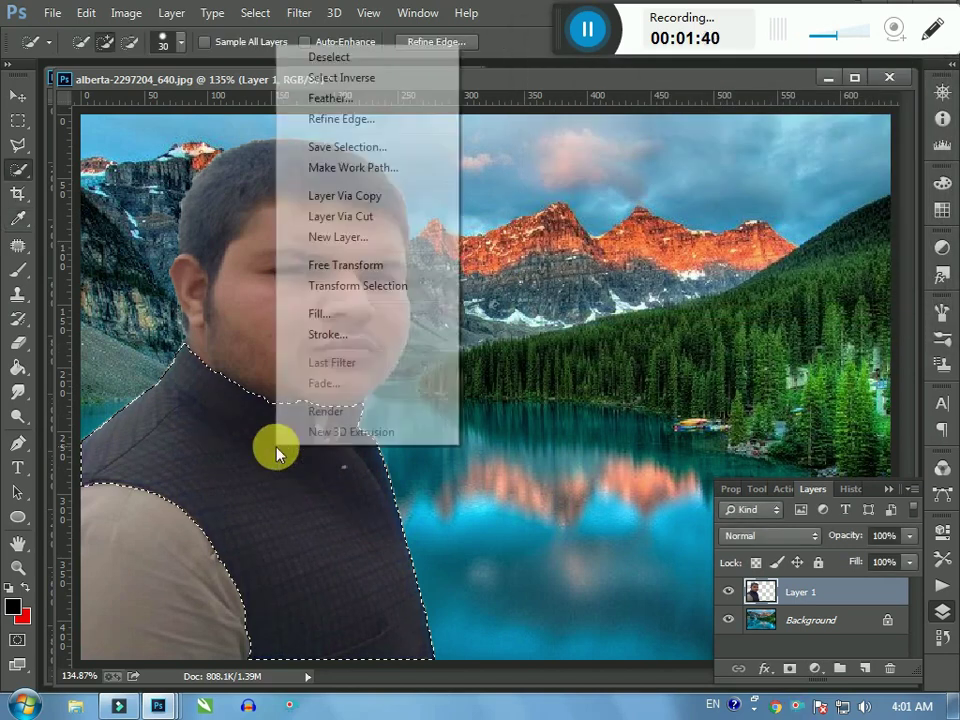
pyautogui.click(366, 101)
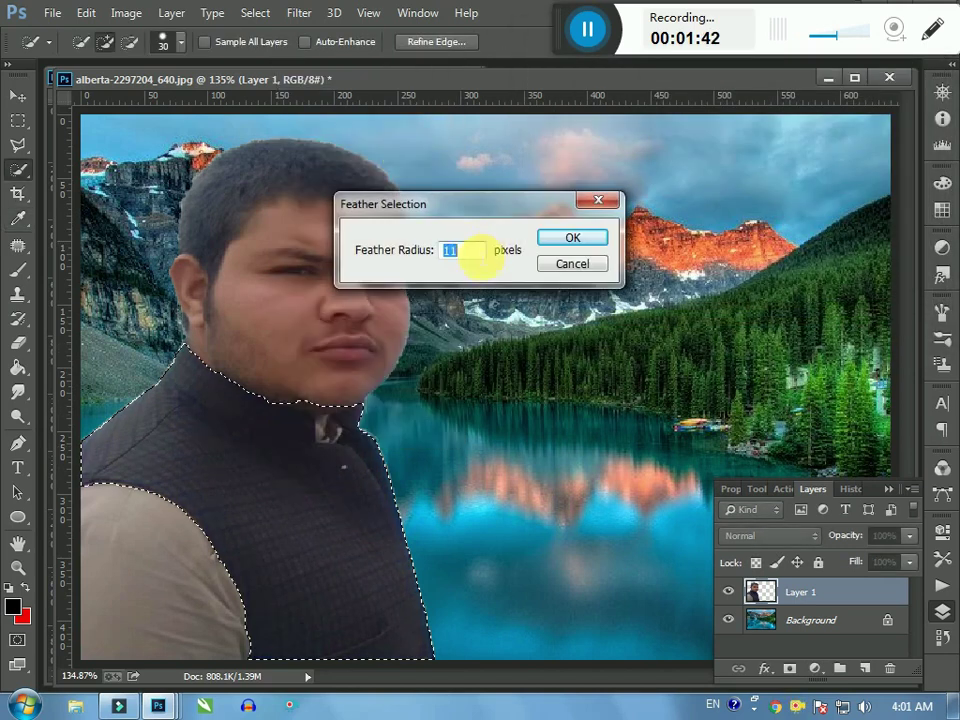
pyautogui.click(563, 246)
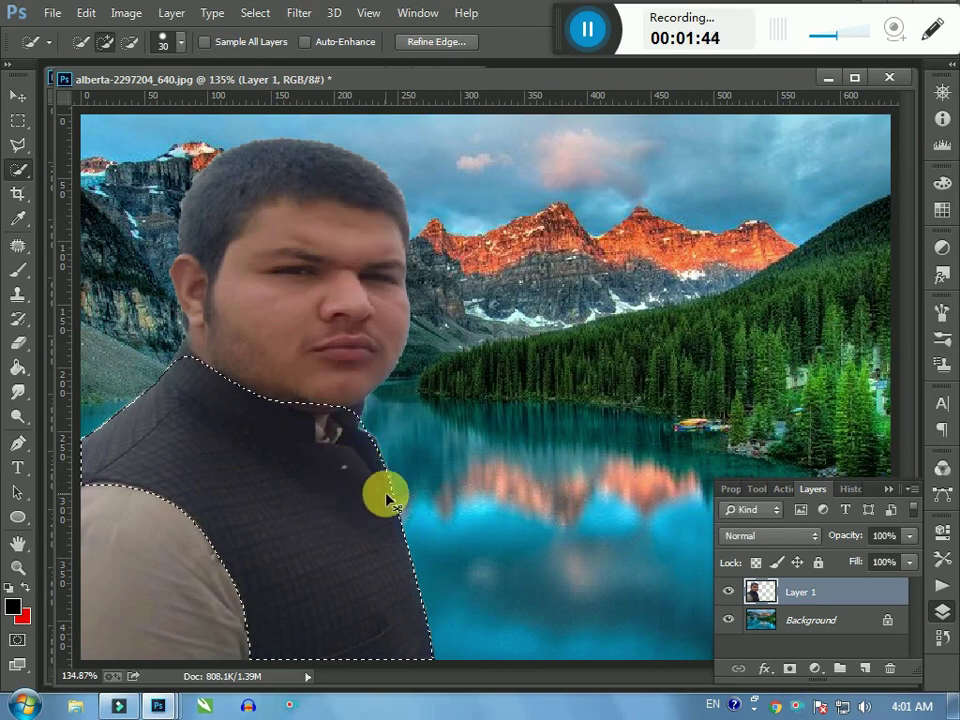
pyautogui.hotkey('ctrl', 'u')
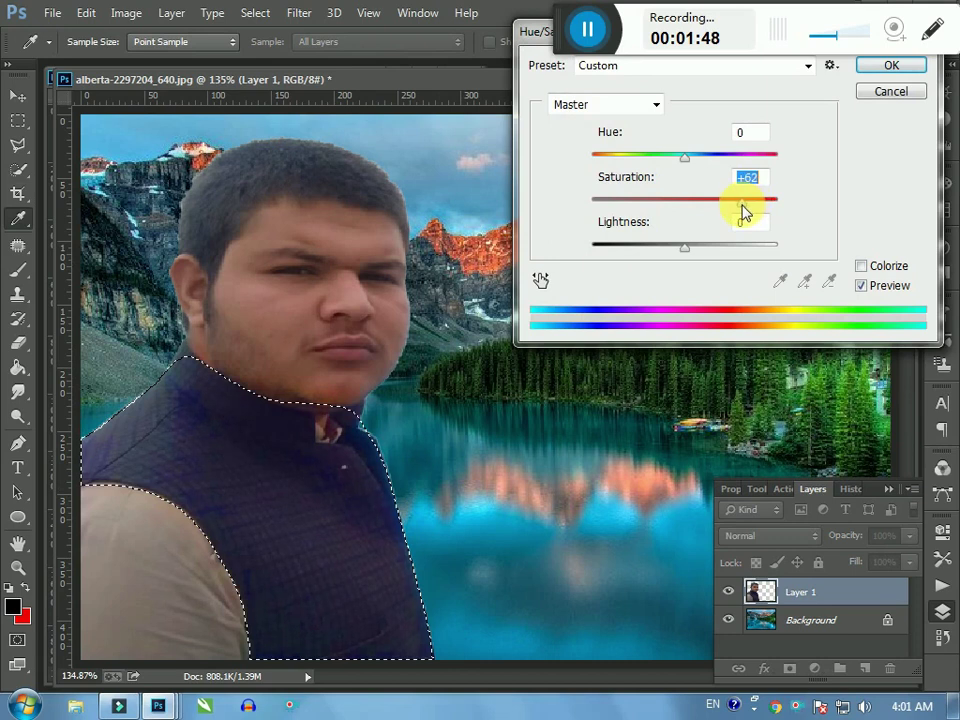
pyautogui.press('Return')
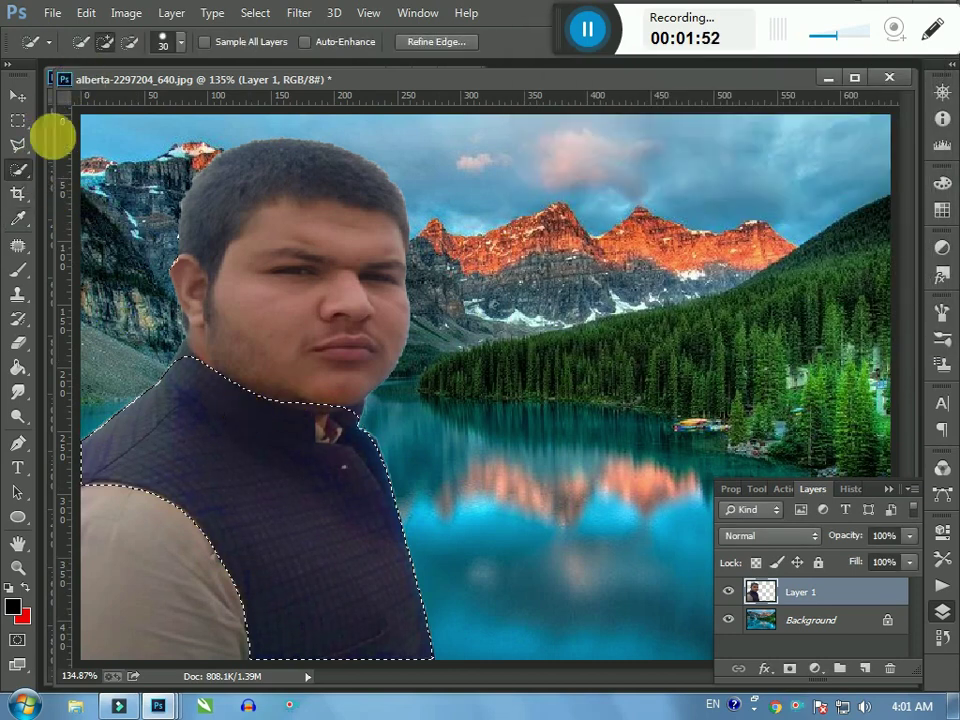
pyautogui.click(18, 145)
# Step: Deselect the clothing, select the man's face, and feather it by 11 pixels
pyautogui.hotkey('ctrl', 'd')
pyautogui.click(18, 169)
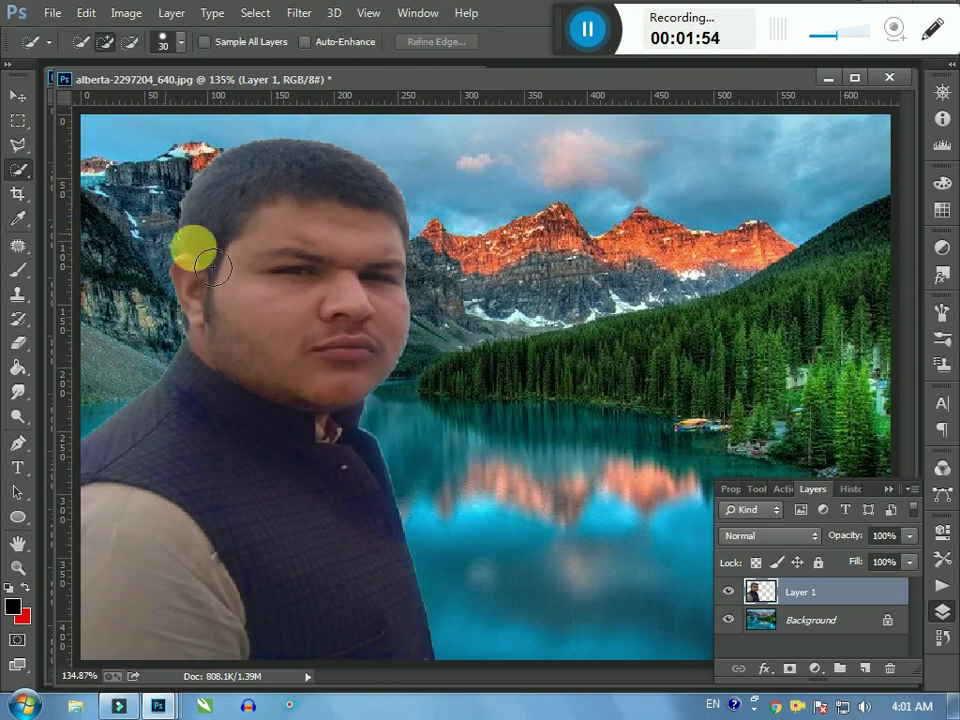
pyautogui.moveTo(266, 236)
pyautogui.mouseDown()
pyautogui.moveTo(337, 244)
pyautogui.moveTo(363, 271)
pyautogui.moveTo(363, 333)
pyautogui.moveTo(290, 400)
pyautogui.moveTo(352, 410)
pyautogui.moveTo(306, 343)
pyautogui.moveTo(242, 284)
pyautogui.moveTo(229, 223)
pyautogui.moveTo(199, 221)
pyautogui.moveTo(208, 208)
pyautogui.moveTo(308, 179)
pyautogui.moveTo(362, 176)
pyautogui.moveTo(412, 202)
pyautogui.mouseUp()
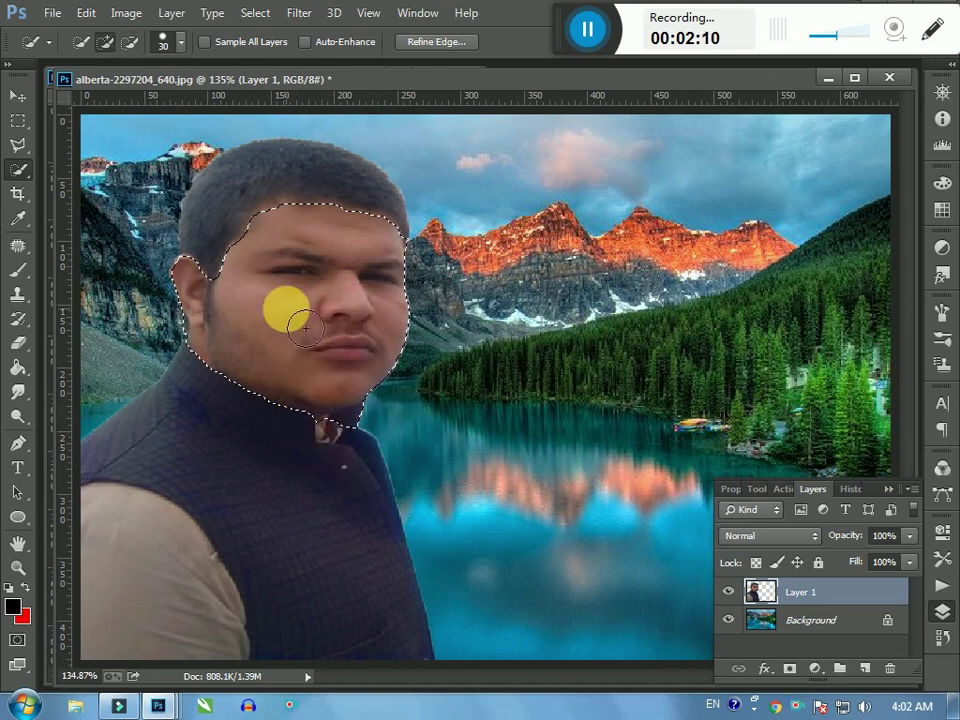
pyautogui.rightClick(288, 293)
pyautogui.click(340, 345)
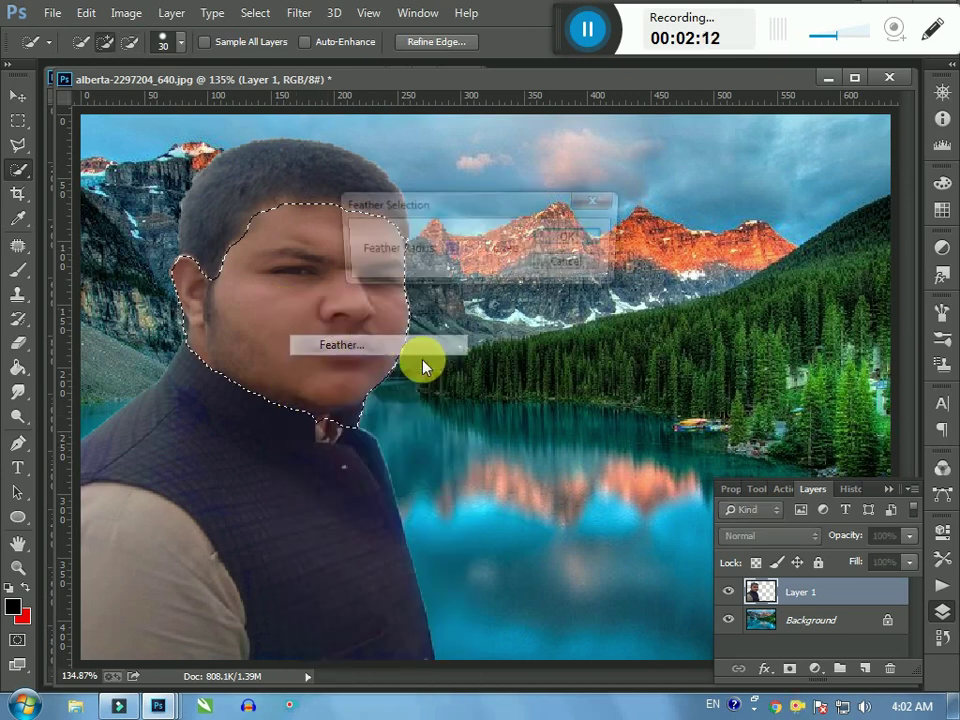
pyautogui.click(561, 245)
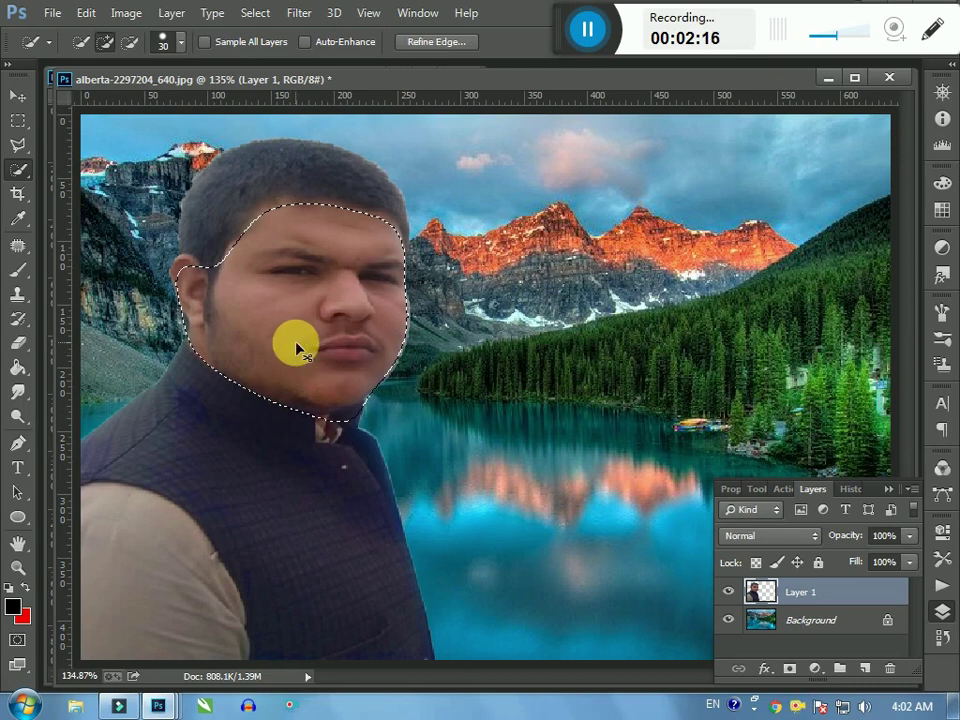
pyautogui.hotkey('ctrl', 'm')
# Step: Brighten the face by lifting the Curves midpoint
pyautogui.moveTo(666, 315); pyautogui.dragTo(654, 294)
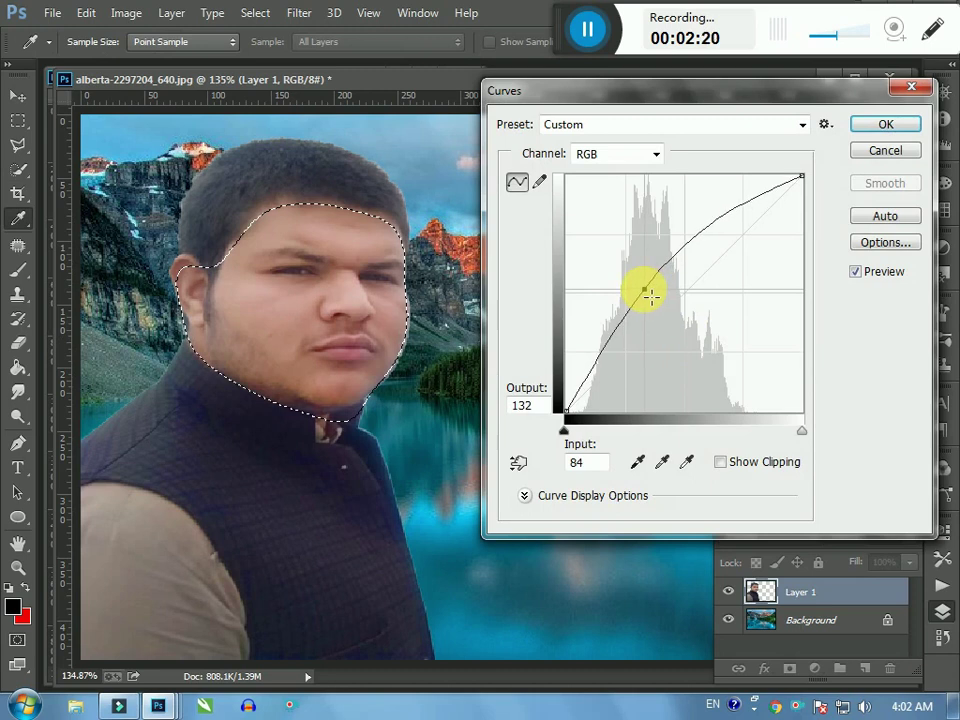
pyautogui.press('Return')
pyautogui.press('w')
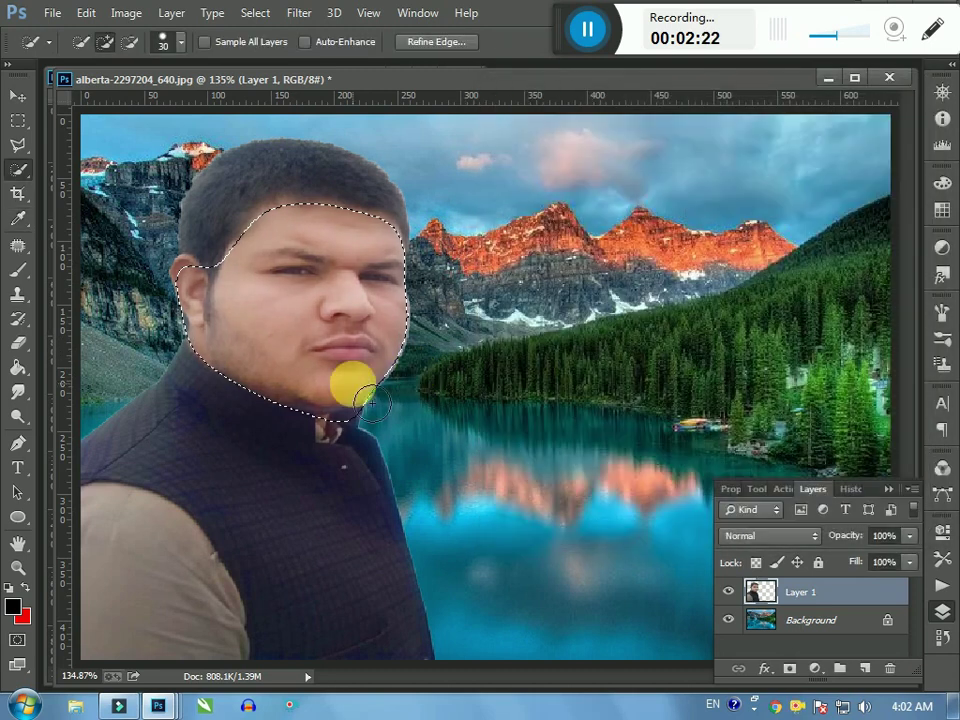
# Step: Apply Levels to the face with input black 27 and white 217
pyautogui.hotkey('ctrl', 'l')
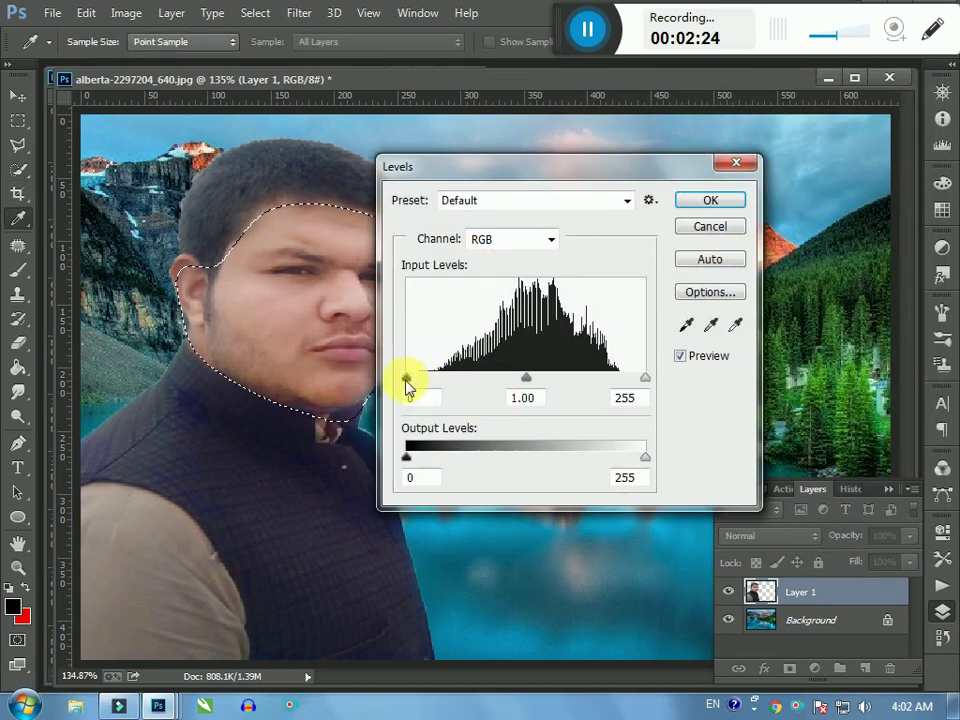
pyautogui.moveTo(503, 180); pyautogui.dragTo(599, 144)
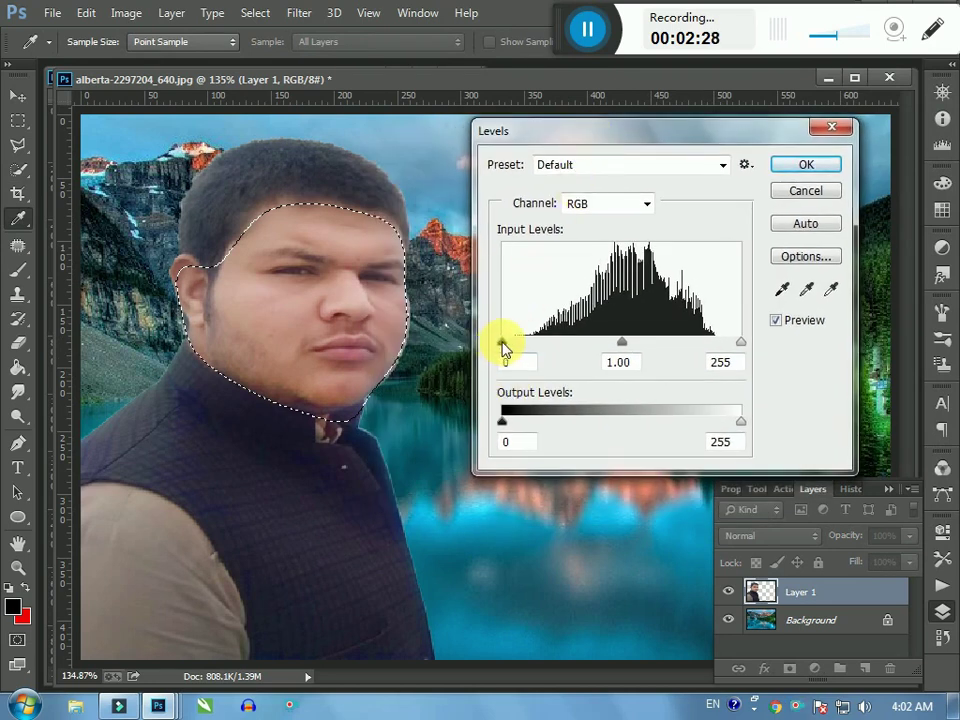
pyautogui.moveTo(511, 347); pyautogui.dragTo(526, 343)
pyautogui.moveTo(635, 344); pyautogui.dragTo(615, 352)
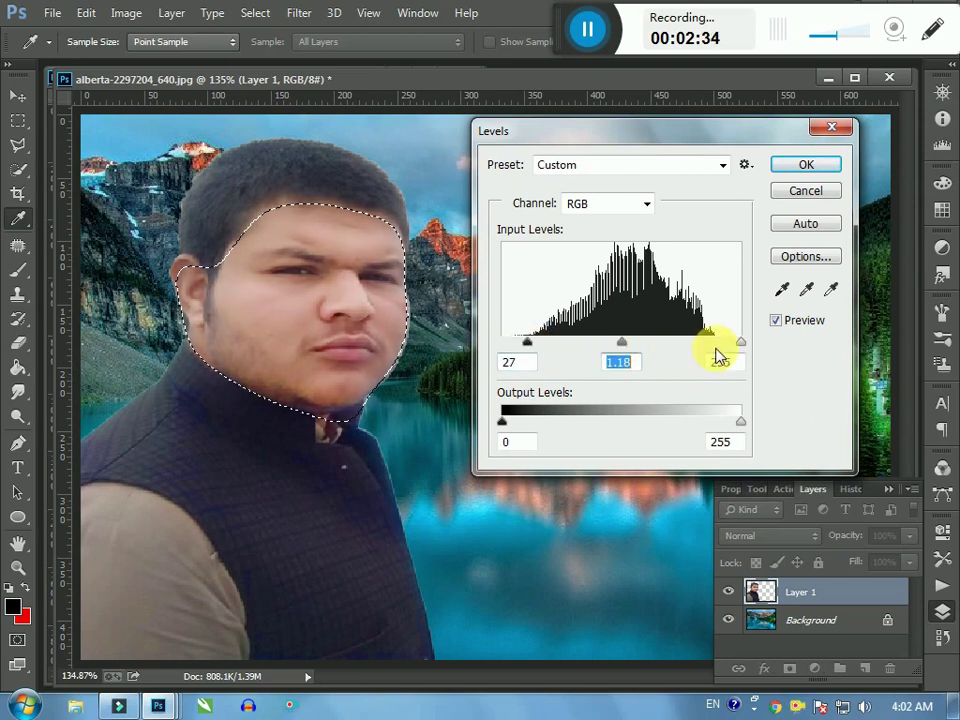
pyautogui.moveTo(740, 345); pyautogui.dragTo(706, 350)
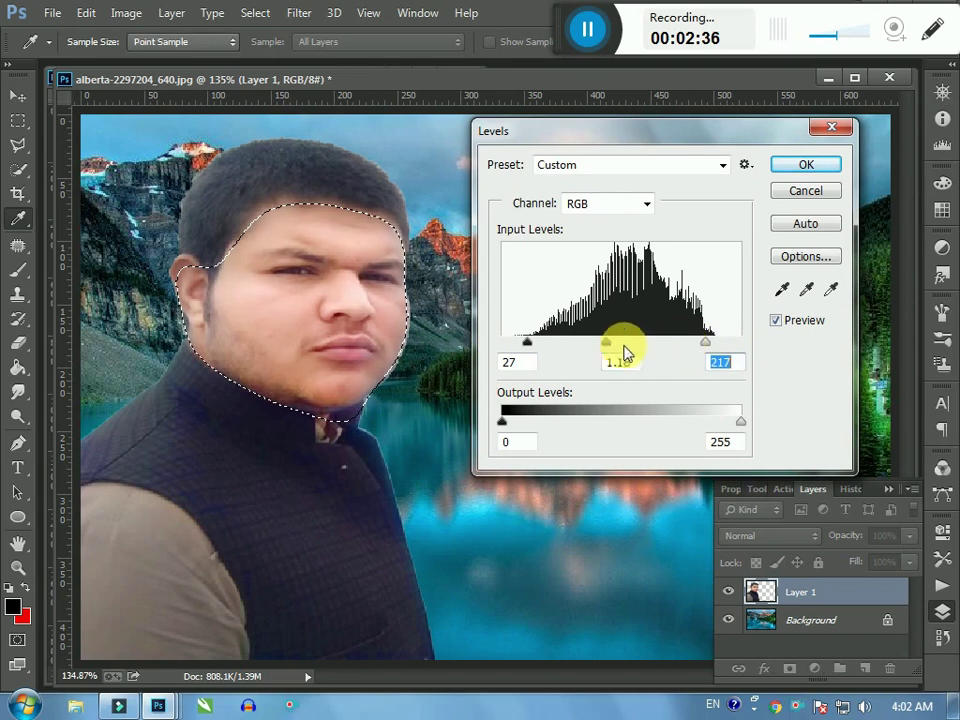
pyautogui.moveTo(607, 350); pyautogui.dragTo(620, 351)
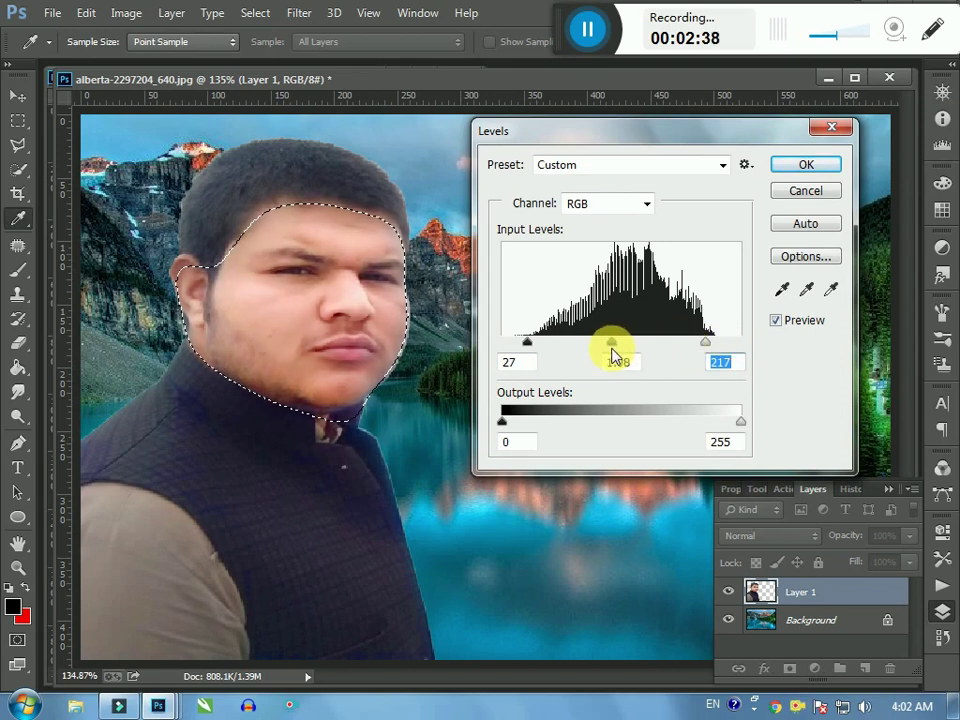
pyautogui.press('Return')
pyautogui.press('w')
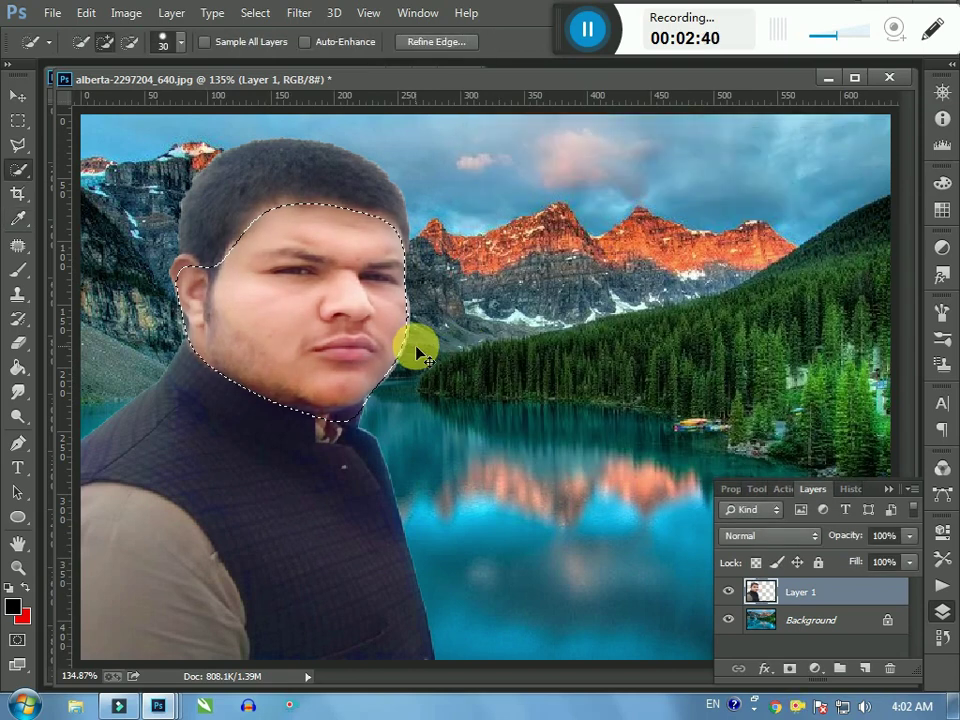
# Step: Brighten the face further with Curves, lifting input 94 to 133 and black point to 7
pyautogui.hotkey('ctrl', 'm')
pyautogui.moveTo(672, 313); pyautogui.dragTo(657, 292)
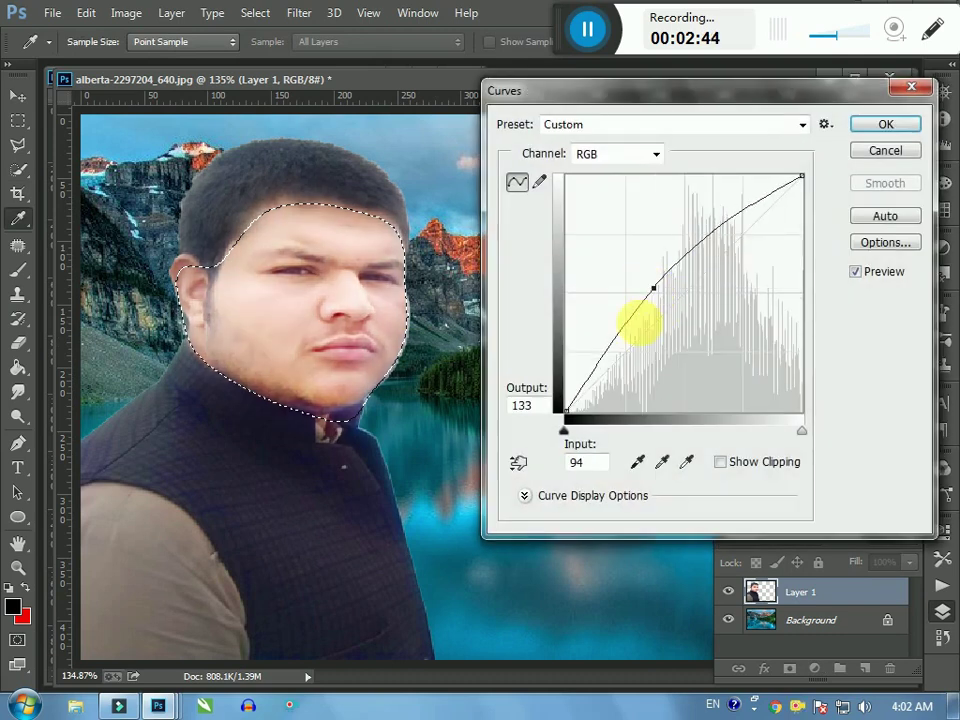
pyautogui.moveTo(562, 433)
pyautogui.mouseDown()
pyautogui.moveTo(604, 437)
pyautogui.moveTo(584, 441)
pyautogui.mouseUp()
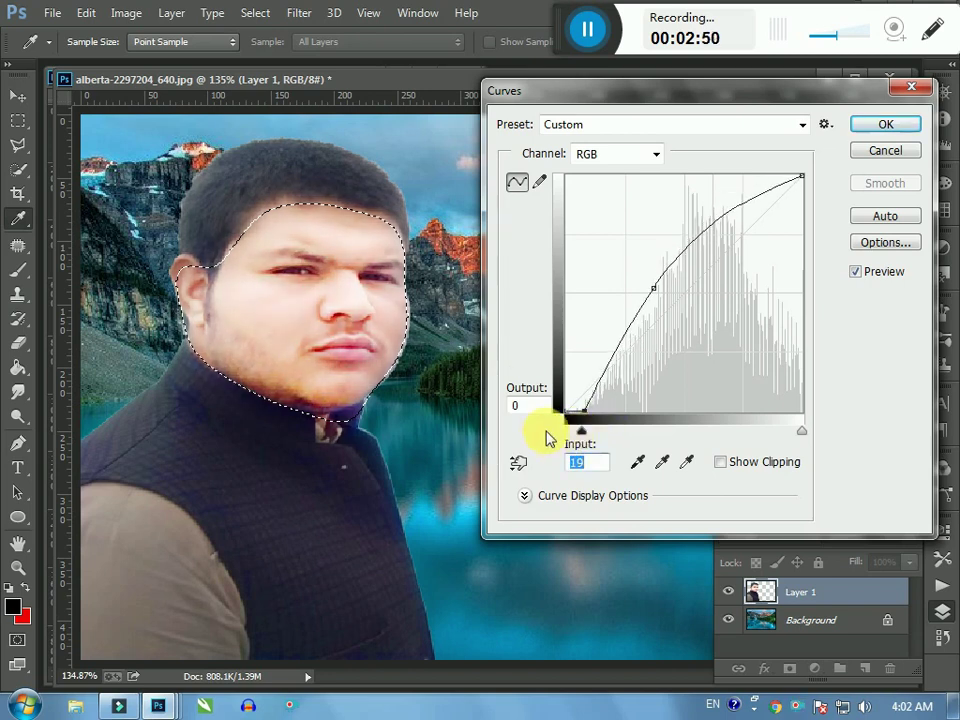
pyautogui.press('Return')
# Step: Clear the face selection, then select the hair and feather it by 11 pixels
pyautogui.click(17, 145)
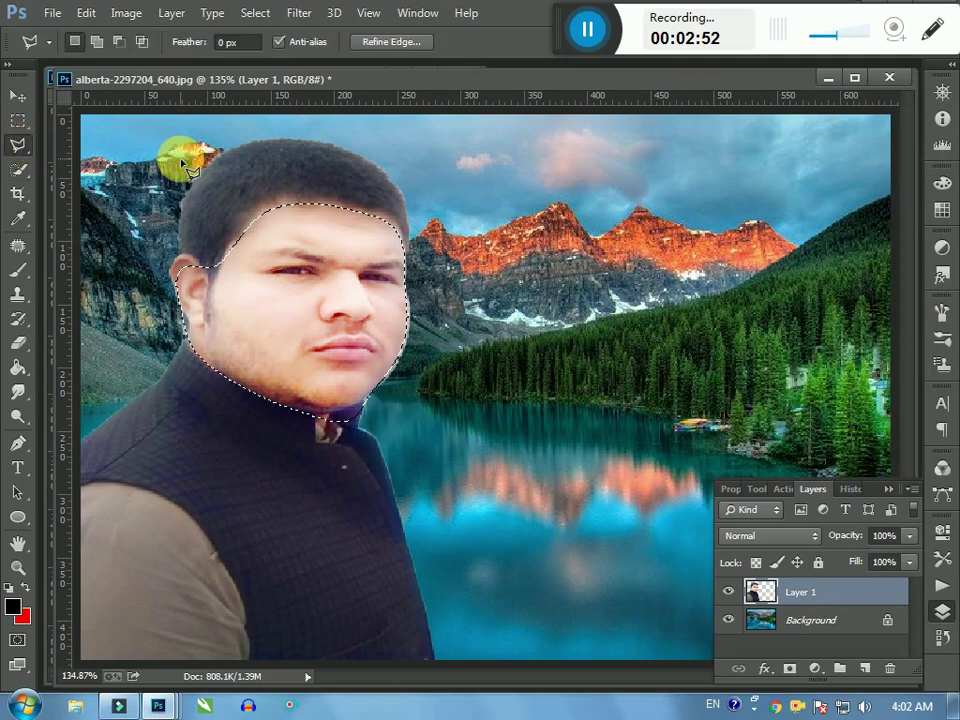
pyautogui.click(137, 162)
pyautogui.click(18, 150)
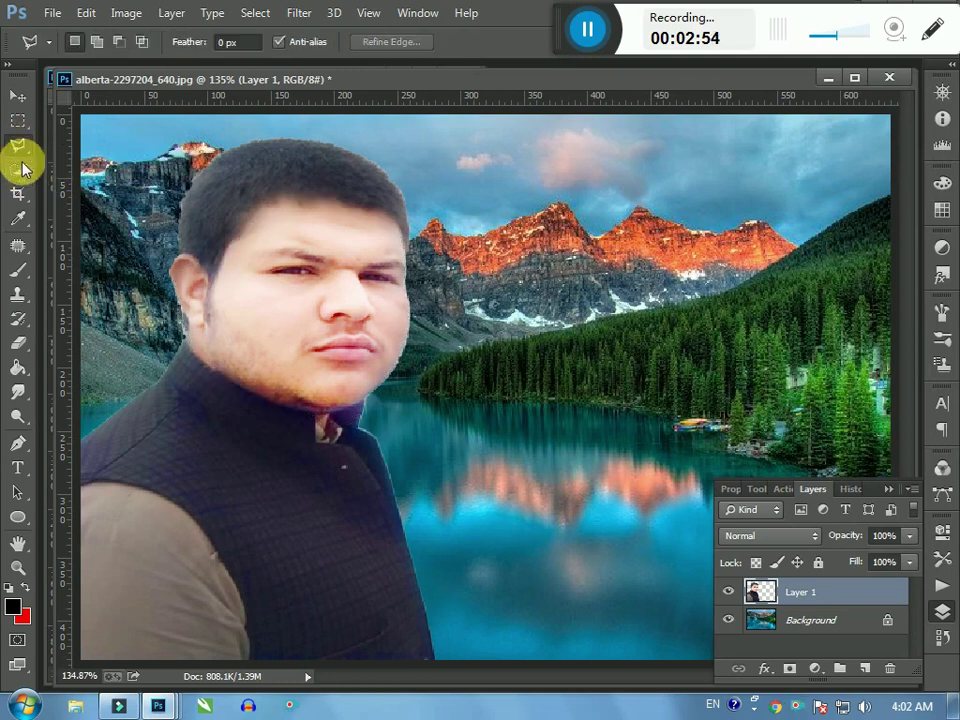
pyautogui.click(20, 170)
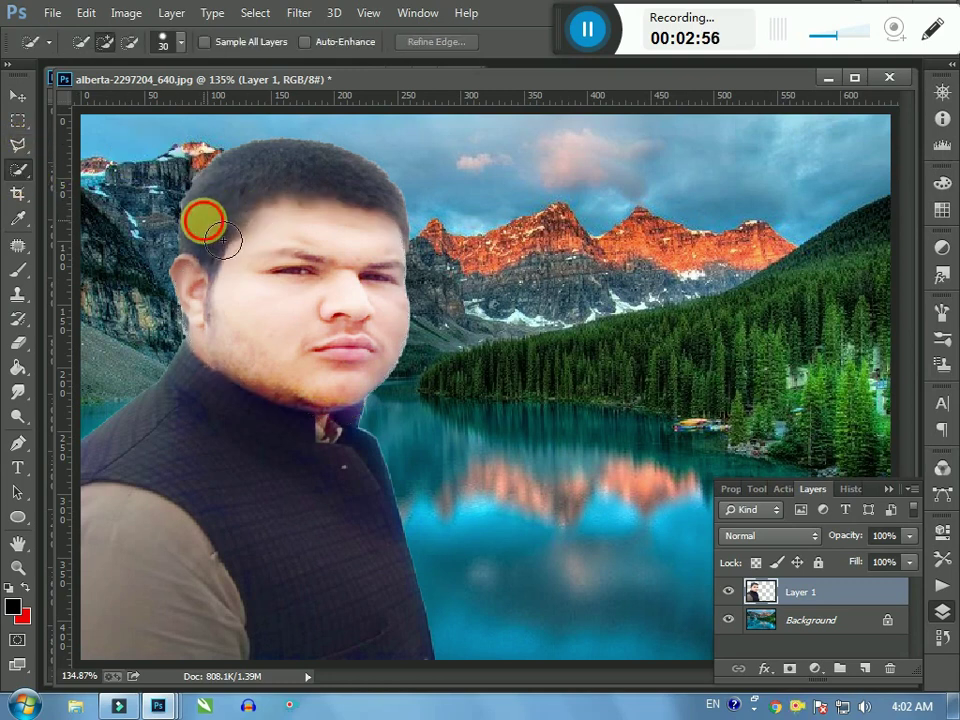
pyautogui.moveTo(222, 240); pyautogui.dragTo(220, 226)
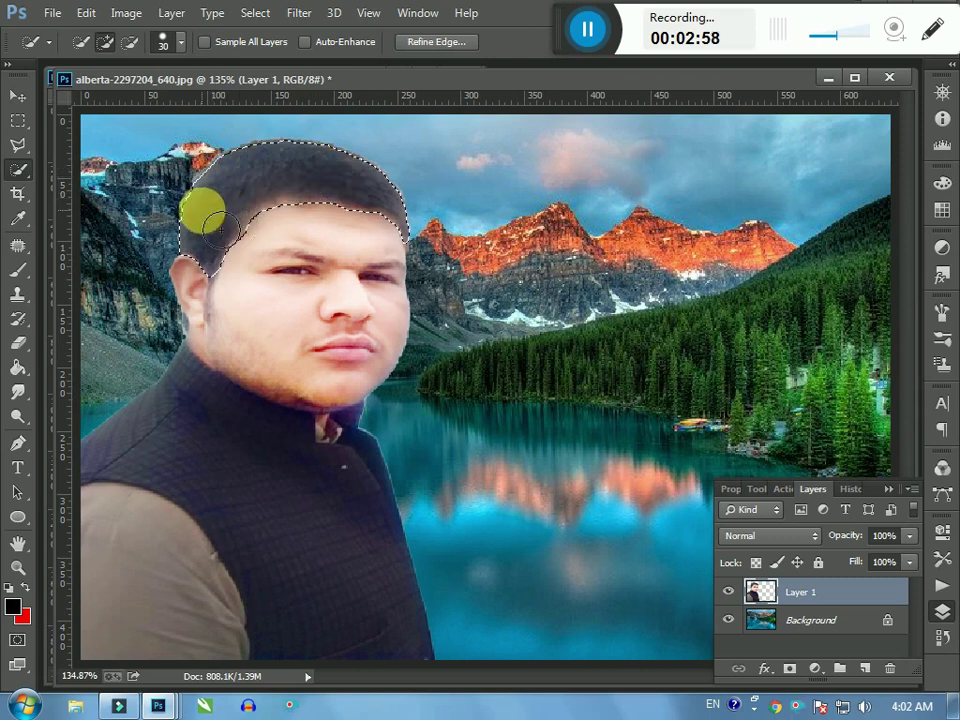
pyautogui.rightClick(245, 193)
pyautogui.click(341, 246)
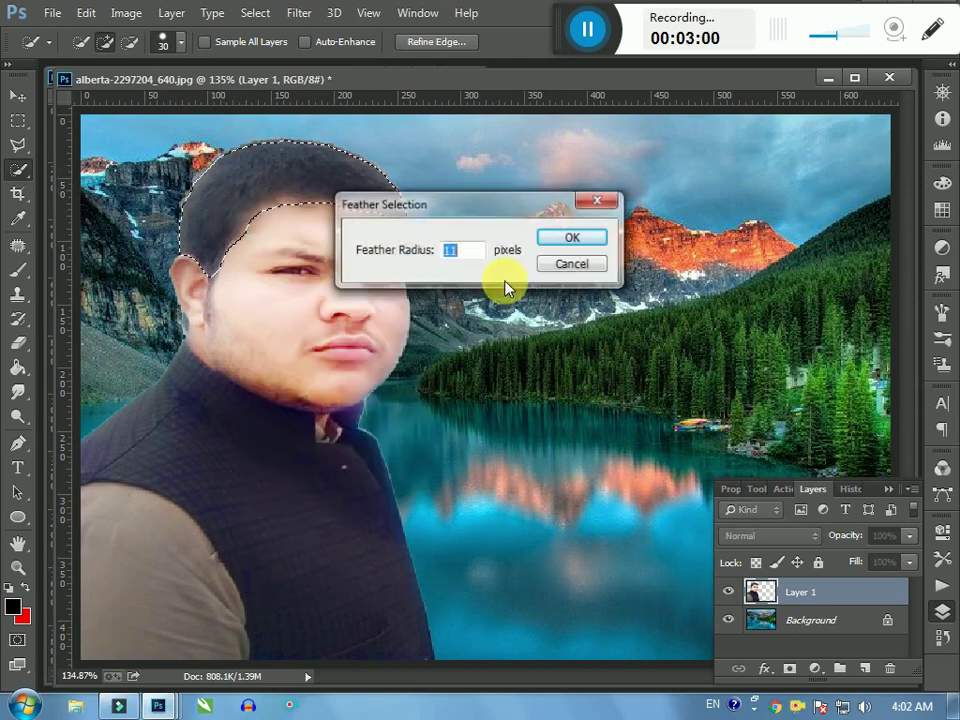
pyautogui.click(568, 238)
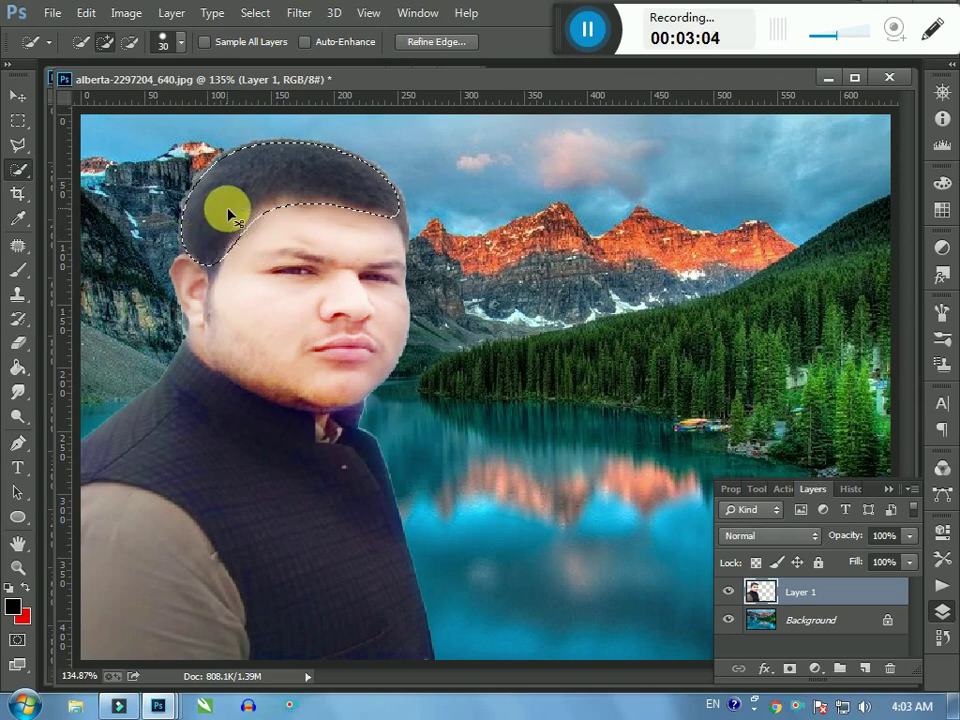
# Step: Darken the hair with a Curves point at input 135, output 117, then deselect
pyautogui.hotkey('ctrl', 'm')
pyautogui.moveTo(686, 300)
pyautogui.mouseDown()
pyautogui.moveTo(711, 311)
pyautogui.moveTo(691, 303)
pyautogui.mouseUp()
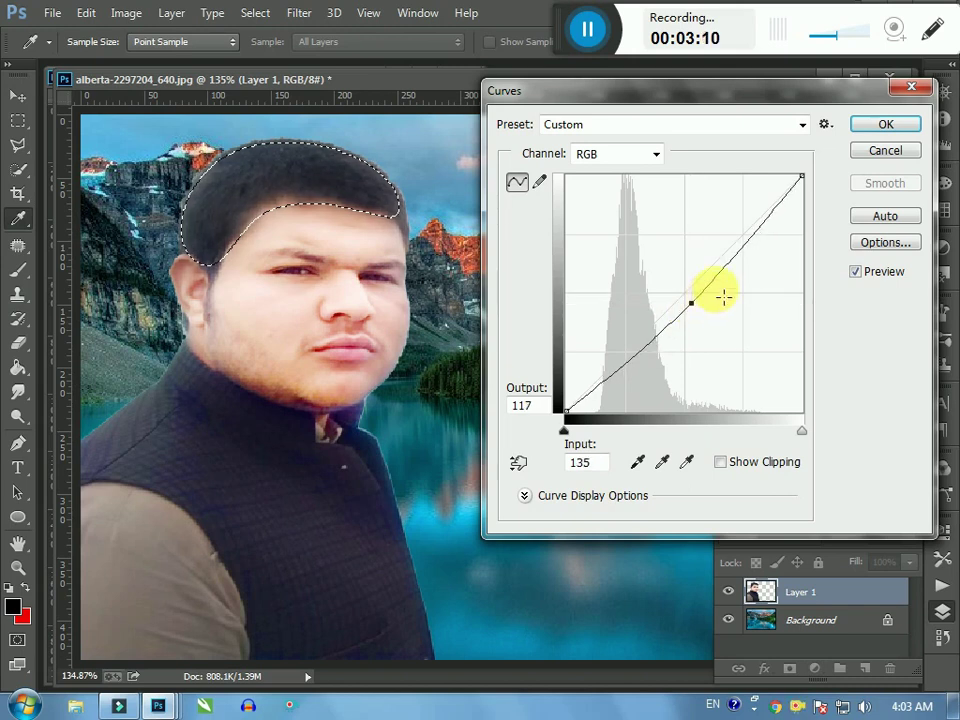
pyautogui.click(880, 130)
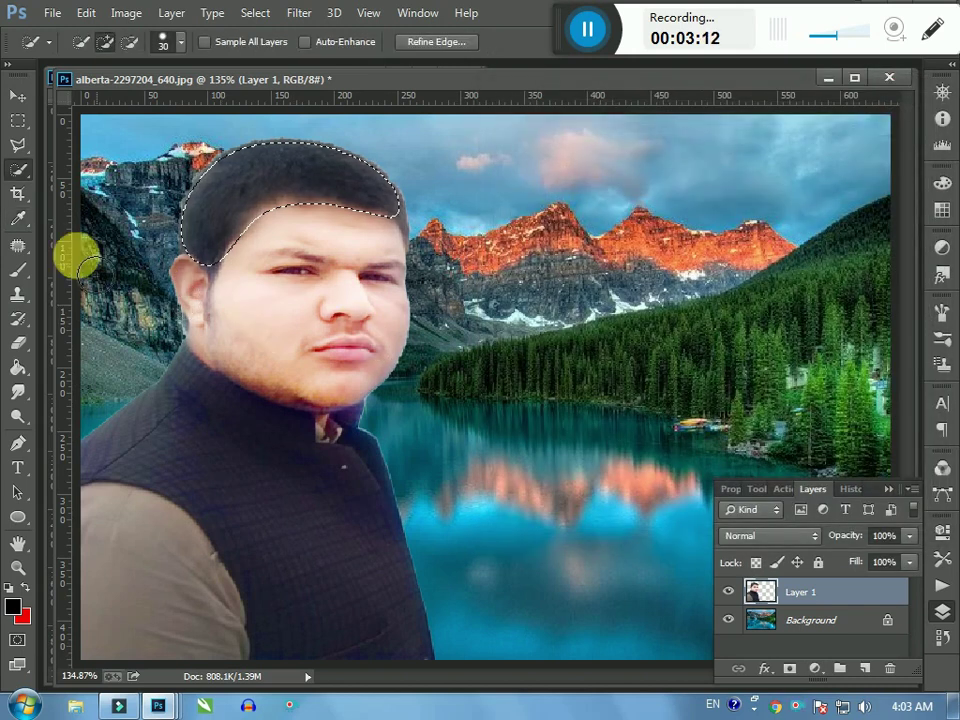
pyautogui.click(17, 144)
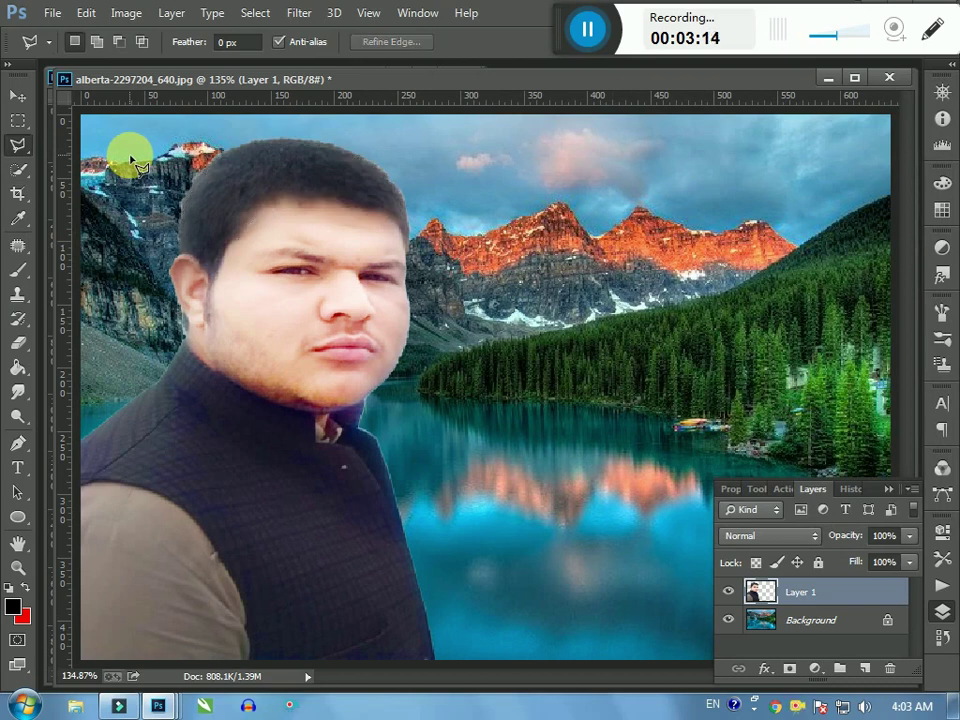
# Step: Set up a black Brush with 10% flow and 11% opacity
pyautogui.click(15, 270)
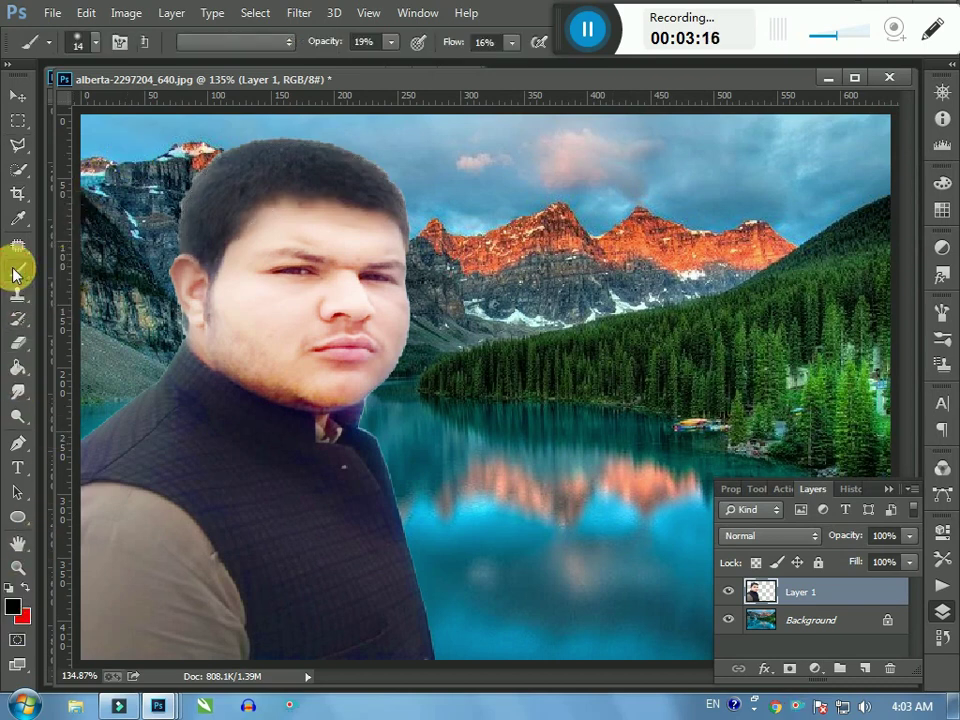
pyautogui.click(15, 607)
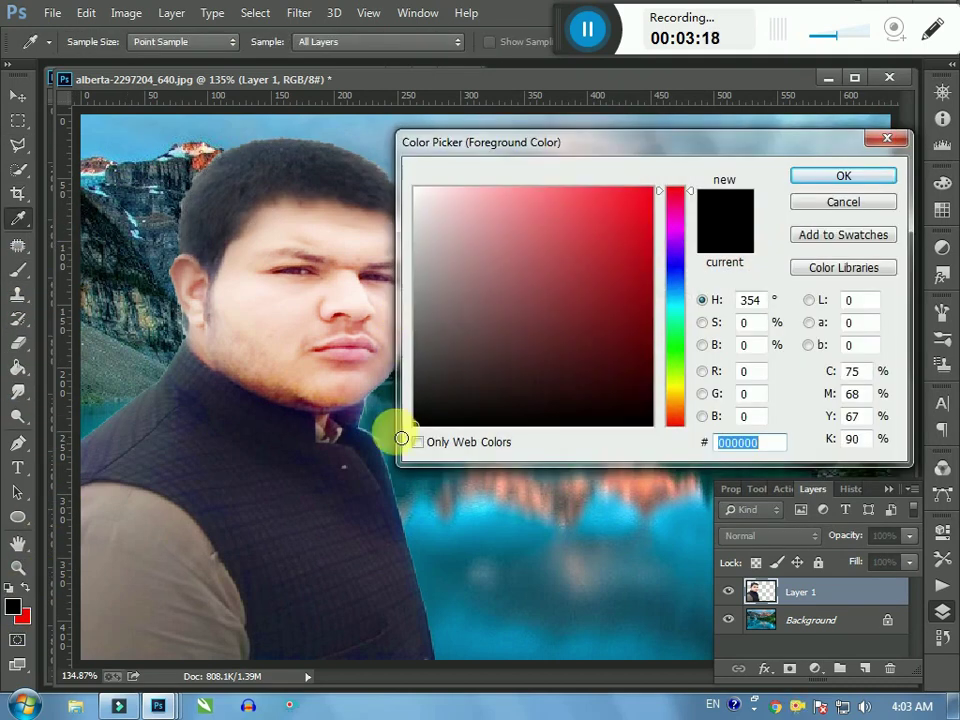
pyautogui.click(843, 180)
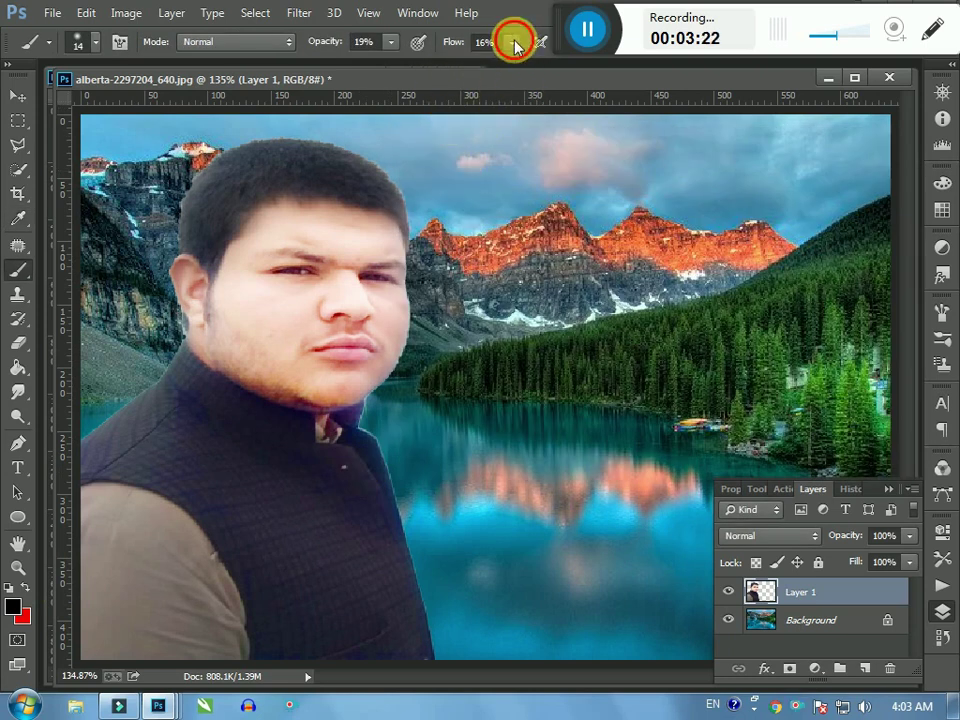
pyautogui.moveTo(516, 45); pyautogui.dragTo(508, 66)
pyautogui.click(391, 45)
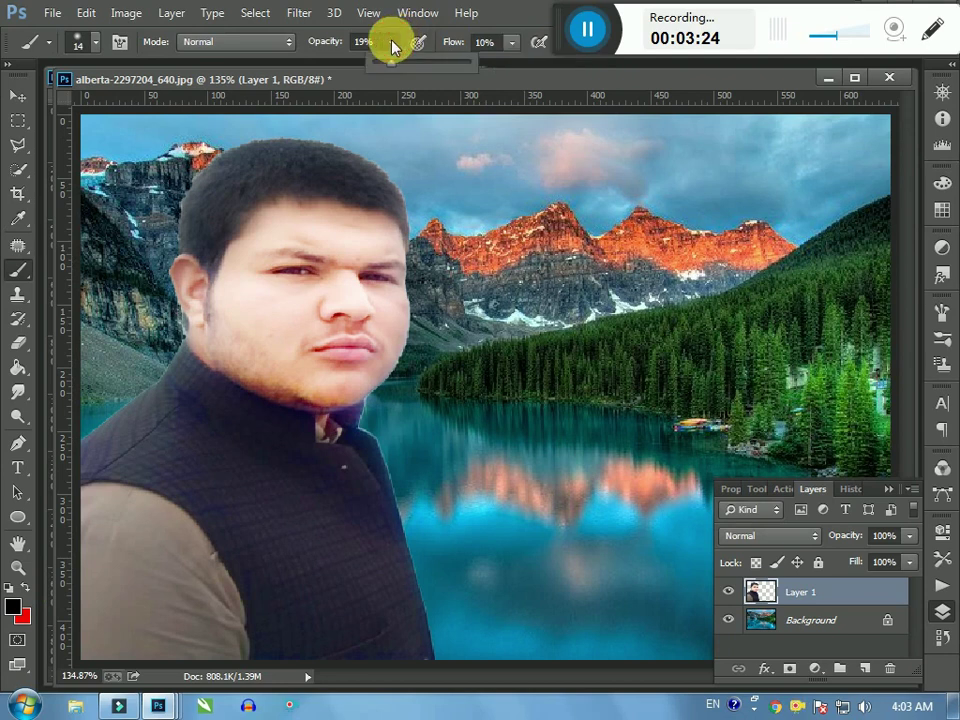
pyautogui.moveTo(388, 66); pyautogui.dragTo(383, 64)
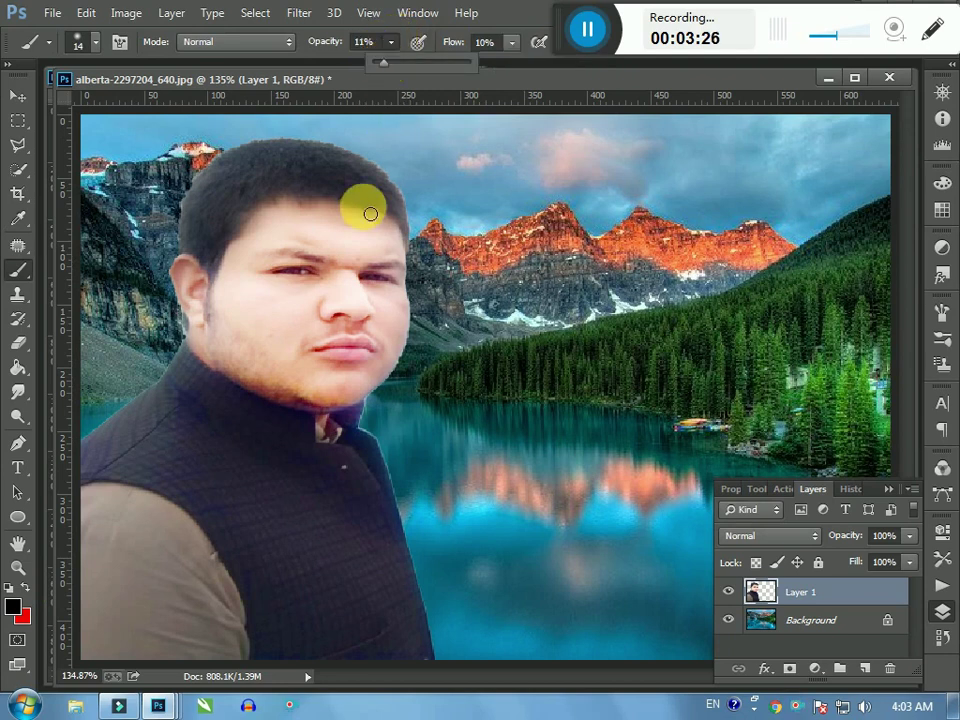
# Step: Set the brush size to 6 and paint softly along the hair's outer edge
pyautogui.scroll(1, 428, 246)
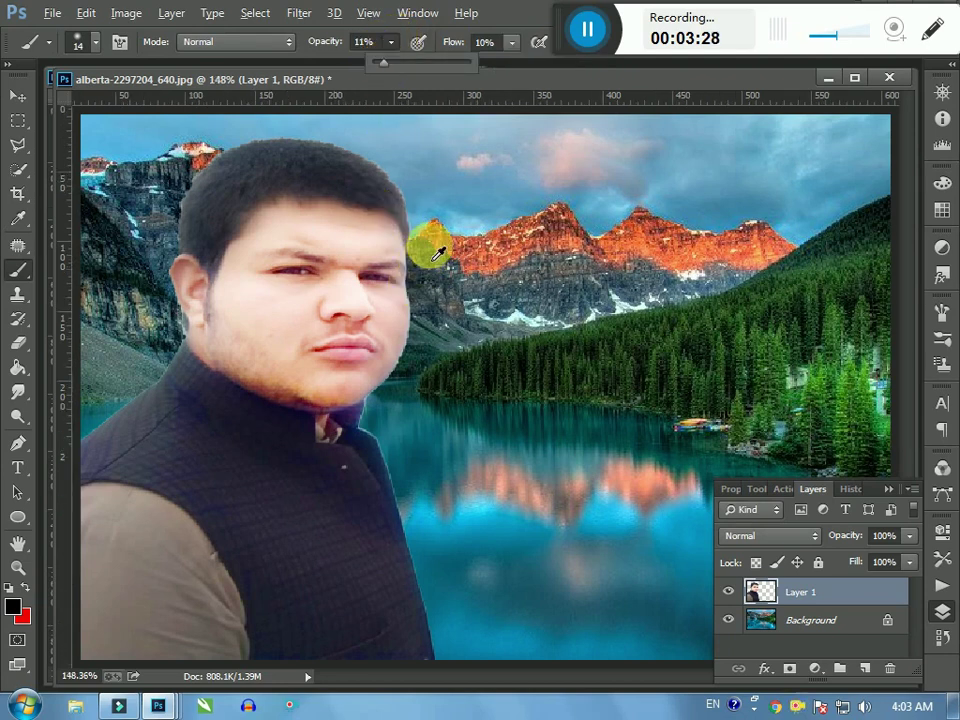
pyautogui.scroll(4, 343, 161)
pyautogui.scroll(3, 370, 148)
pyautogui.scroll(3, 370, 148)
pyautogui.scroll(1, 422, 160)
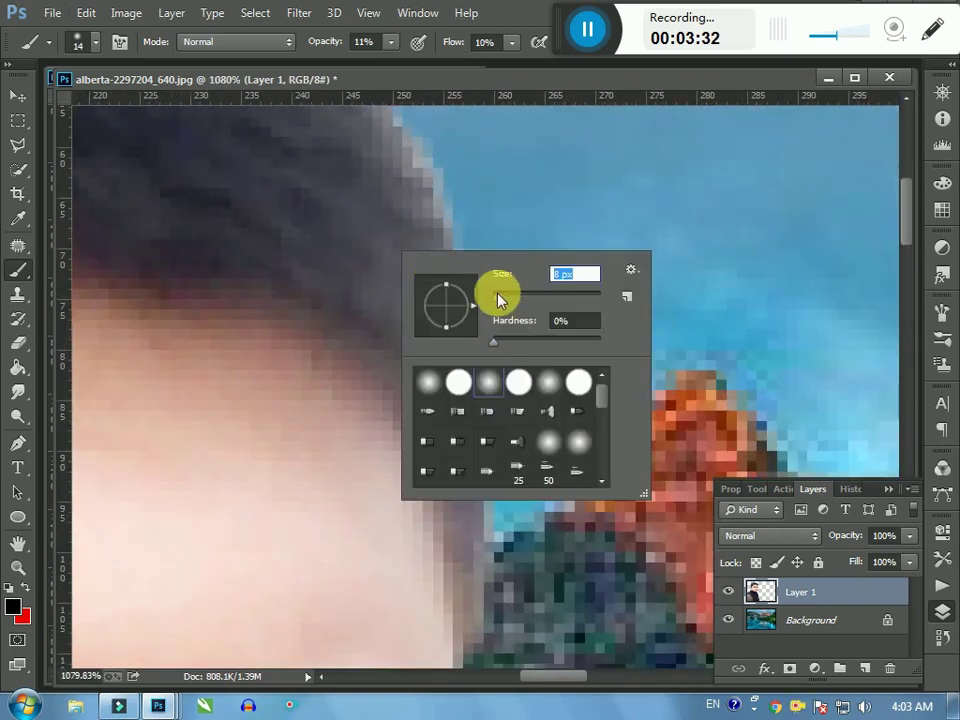
pyautogui.press('Return')
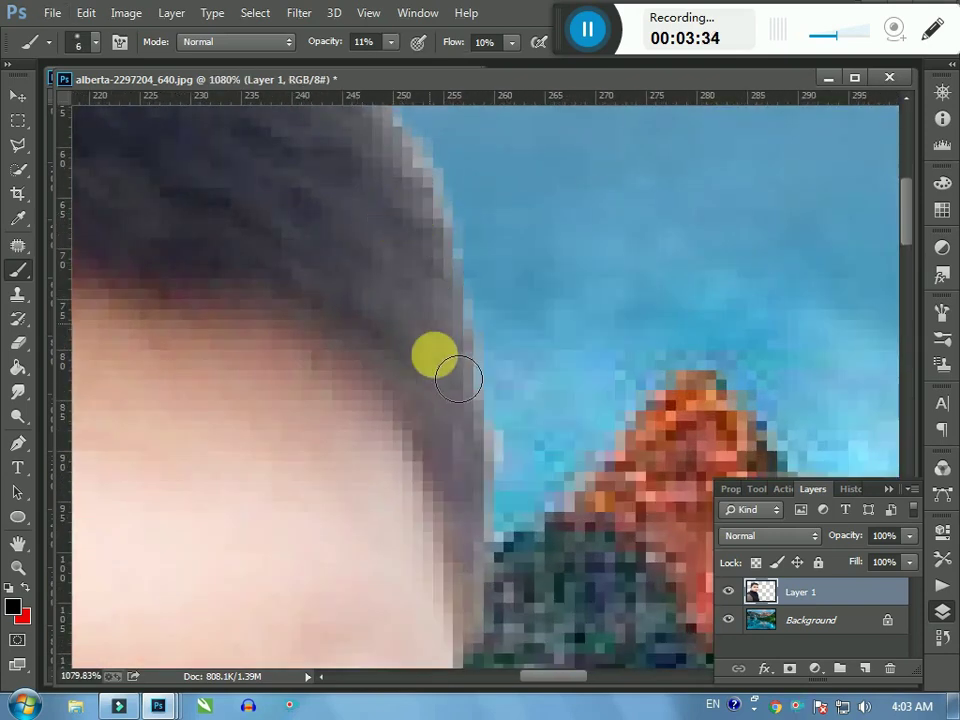
pyautogui.moveTo(470, 457)
pyautogui.mouseDown()
pyautogui.moveTo(431, 308)
pyautogui.moveTo(493, 620)
pyautogui.moveTo(369, 223)
pyautogui.moveTo(309, 253)
pyautogui.moveTo(379, 258)
pyautogui.mouseUp()
pyautogui.hotkey('ctrl', '0')
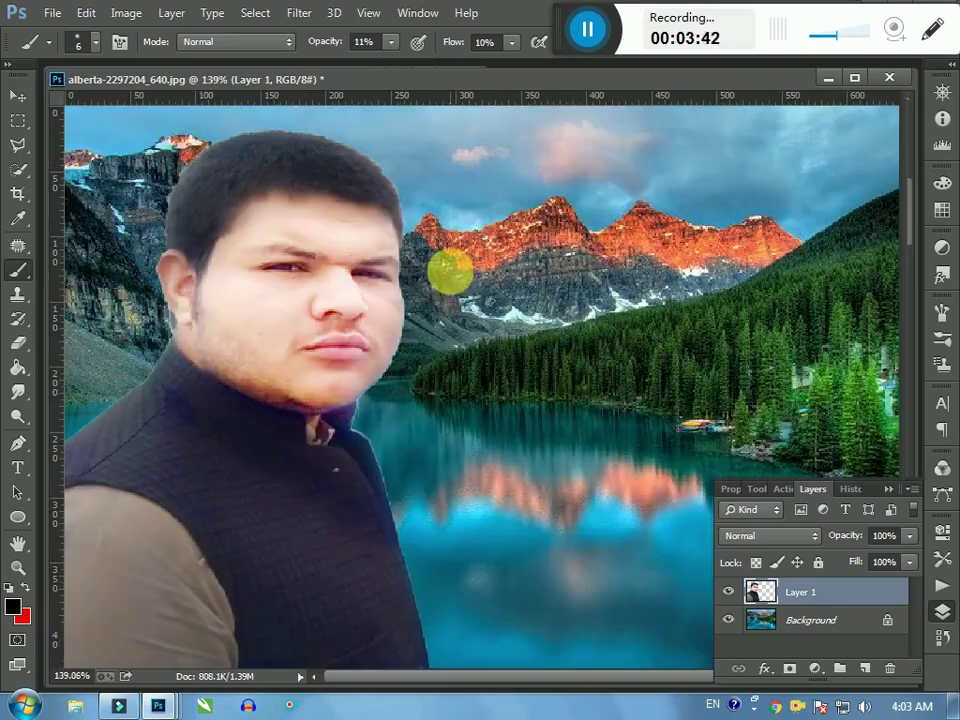
# Step: Apply a 2.1-pixel Gaussian Blur to the Background layer, leaving the man sharp
pyautogui.click(768, 621)
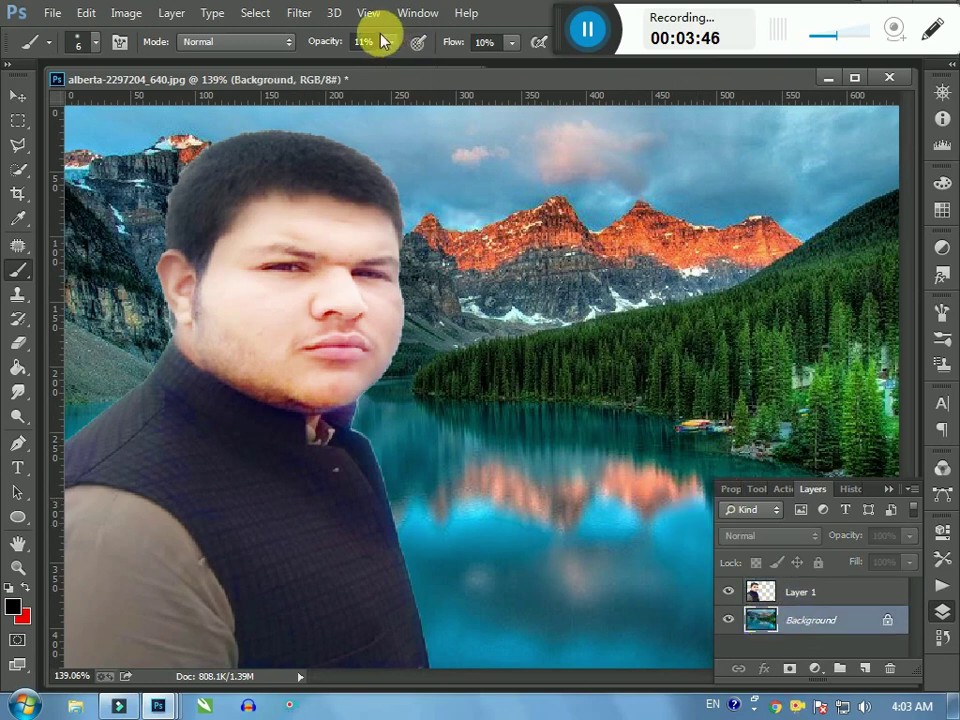
pyautogui.click(300, 13)
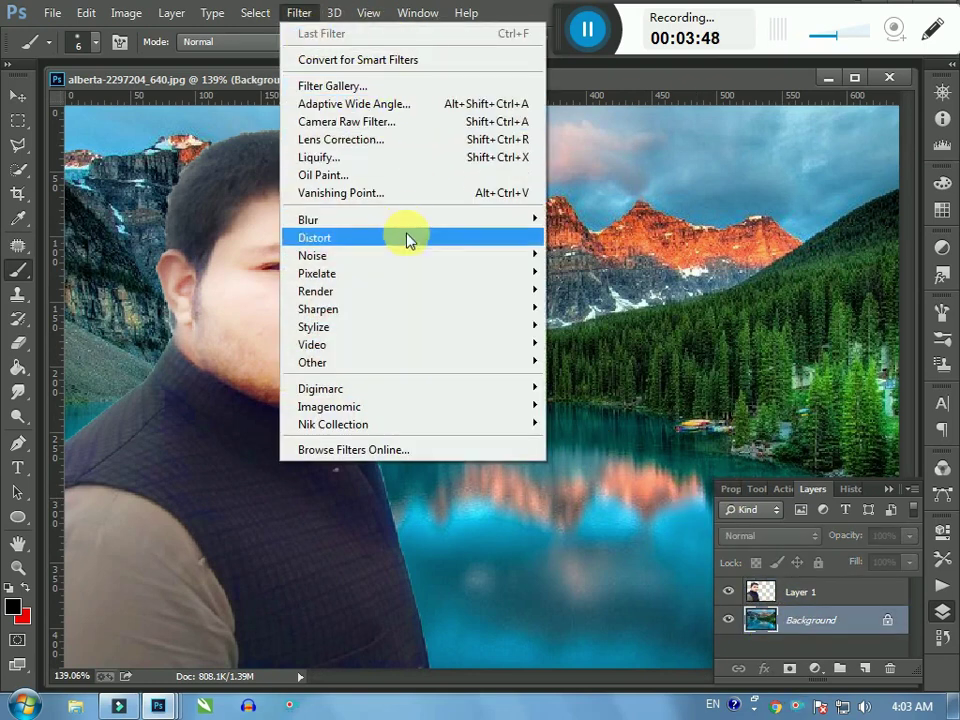
pyautogui.moveTo(308, 219)
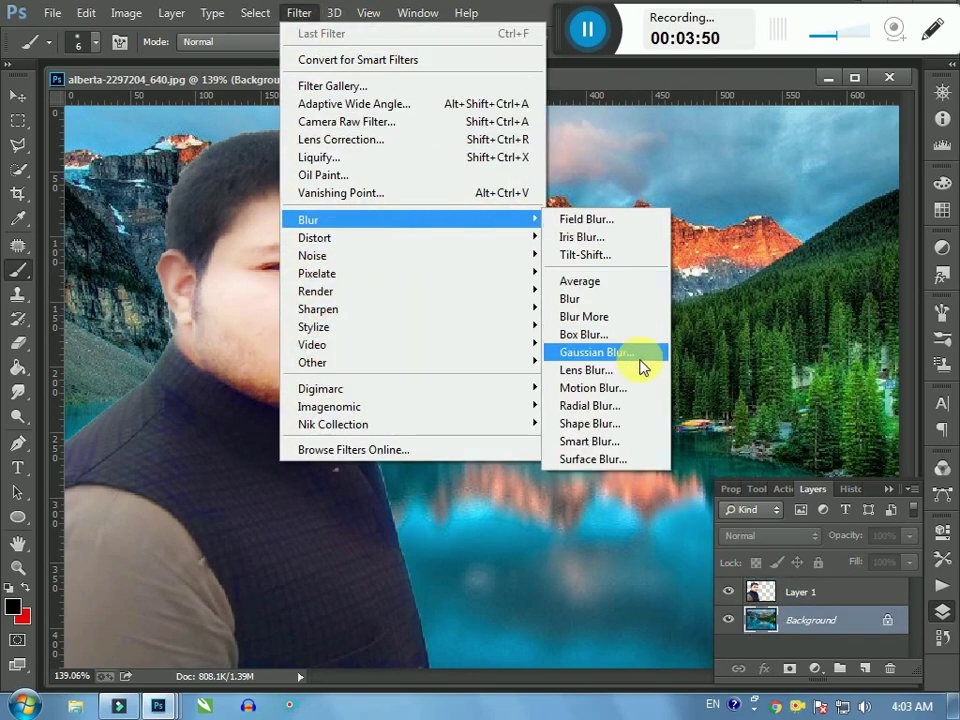
pyautogui.click(635, 356)
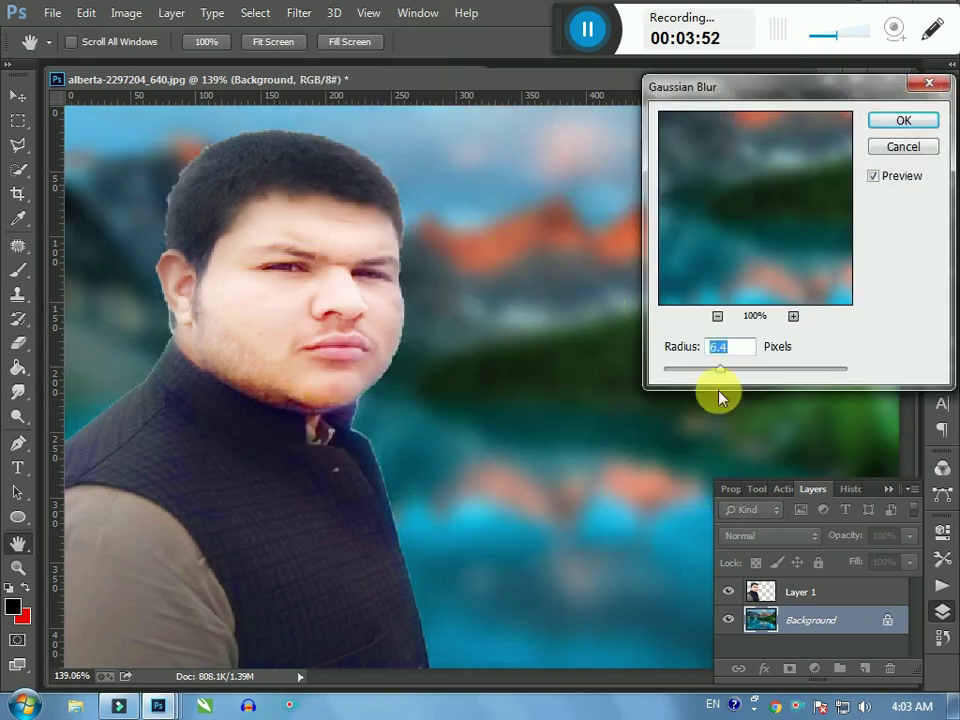
pyautogui.moveTo(713, 373); pyautogui.dragTo(692, 371)
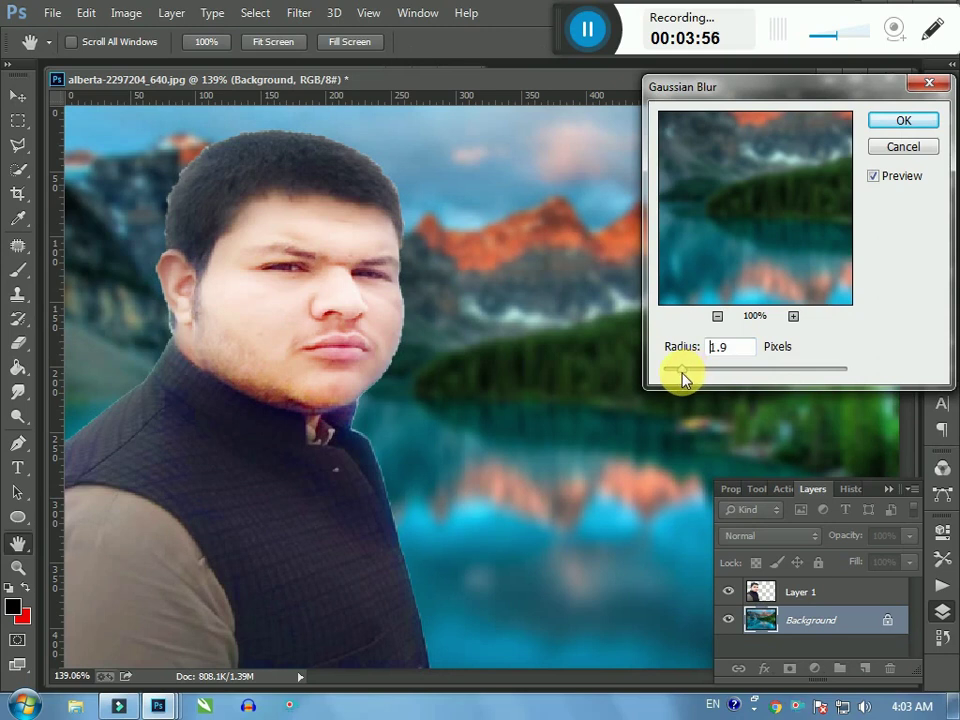
pyautogui.moveTo(682, 376); pyautogui.dragTo(686, 378)
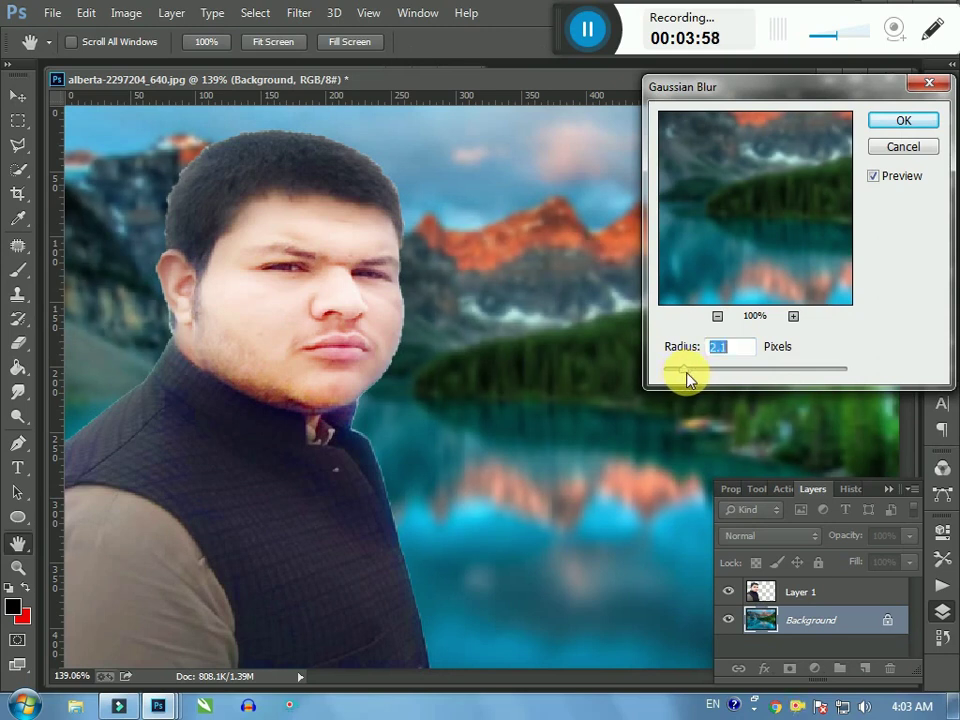
pyautogui.click(905, 124)
pyautogui.press('b')
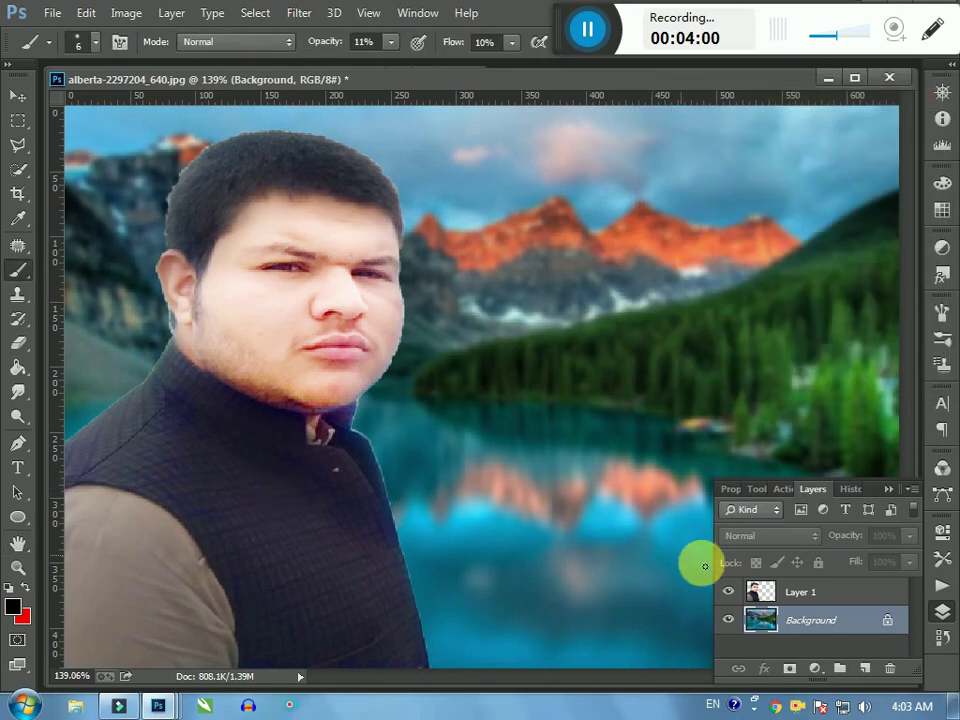
pyautogui.click(773, 590)
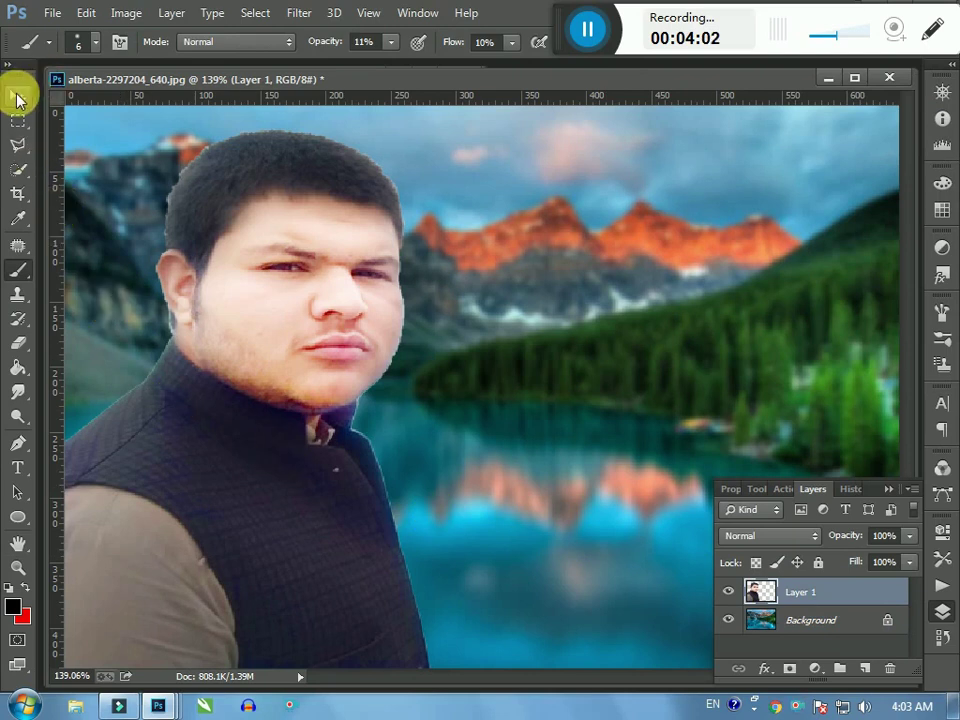
# Step: Narrow Layer 1 to 86.12% width (242 px) with Free Transform
pyautogui.click(18, 95)
pyautogui.moveTo(430, 401); pyautogui.dragTo(387, 420)
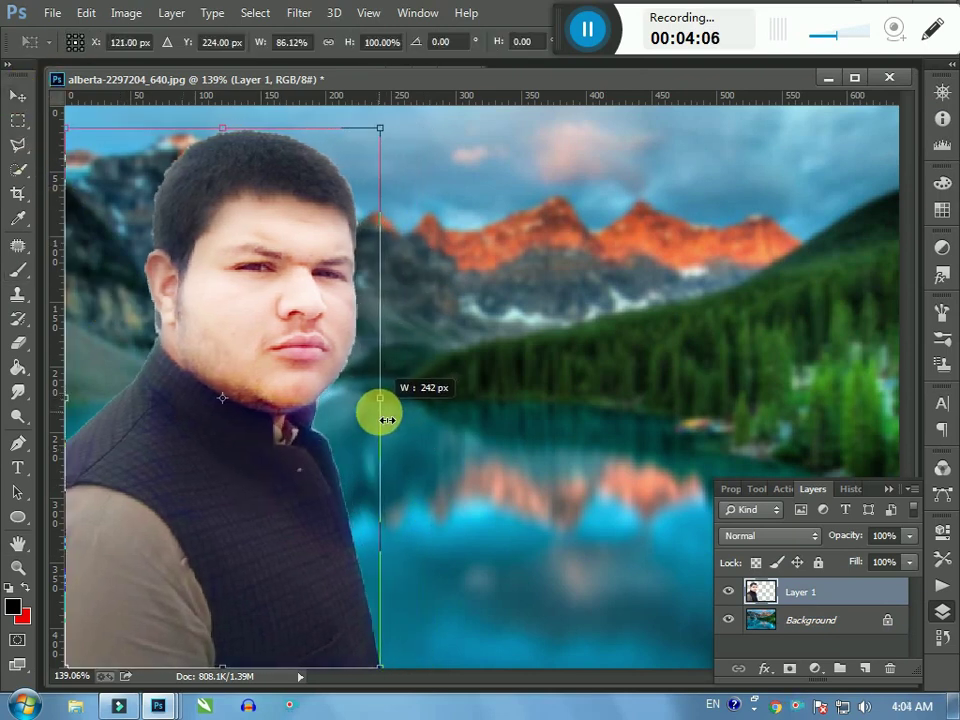
pyautogui.press('Return')
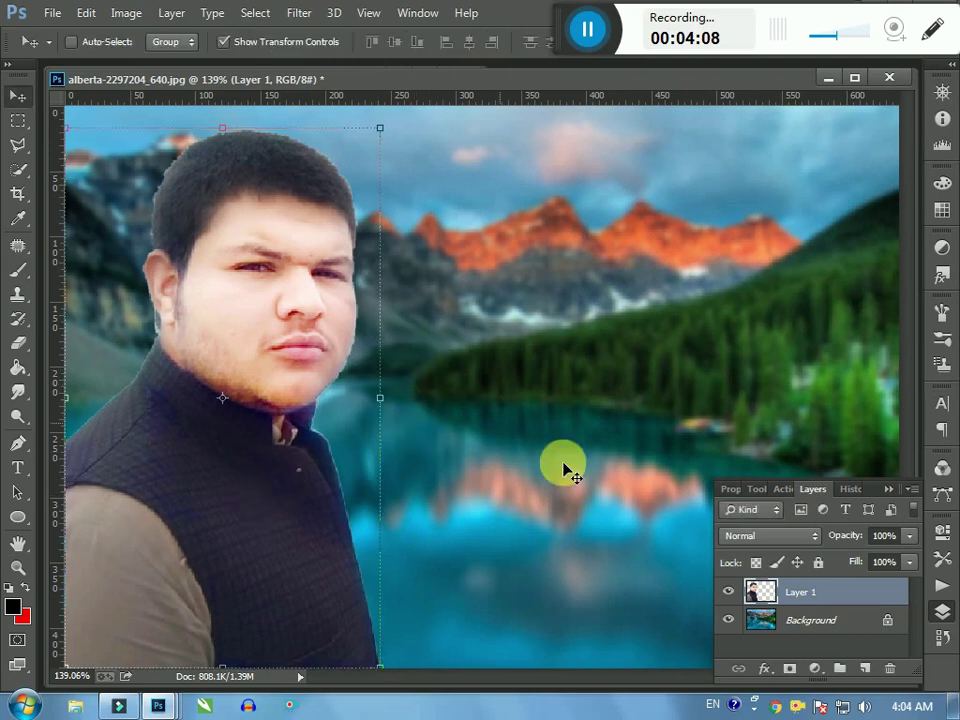
pyautogui.click(760, 620)
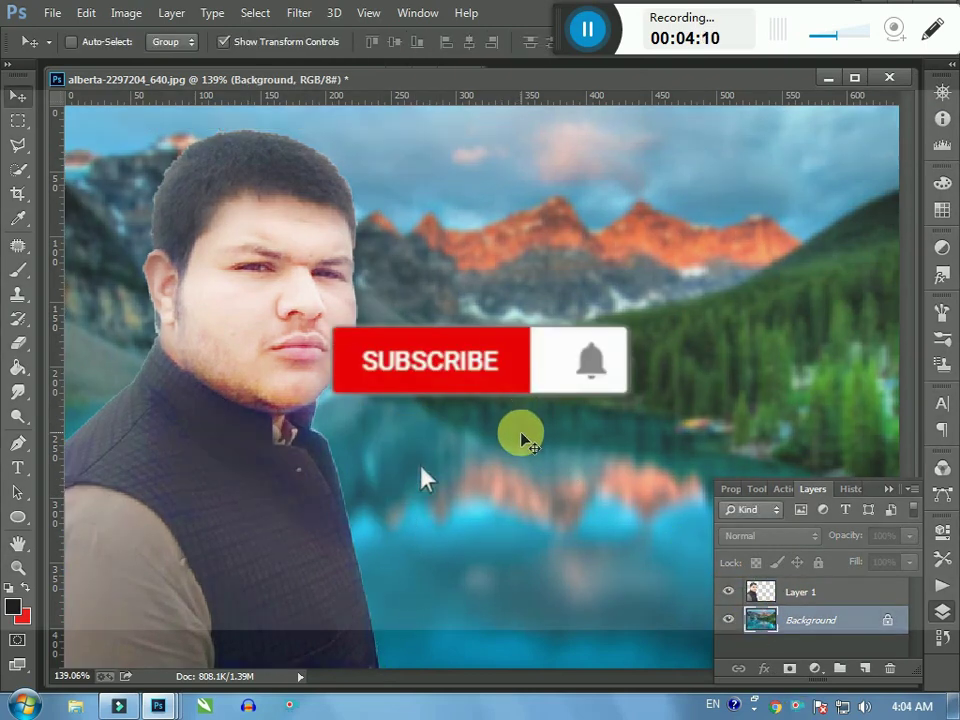
# Step: Raise the blurred lake background's saturation to +25 with Hue/Saturation
pyautogui.hotkey('ctrl', 'u')
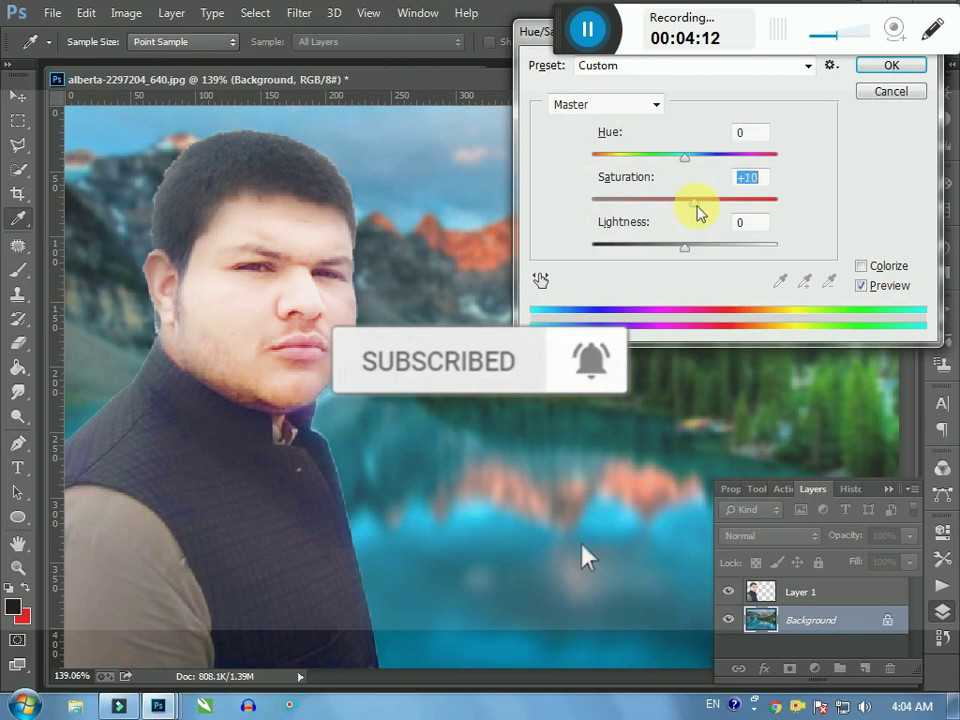
pyautogui.moveTo(704, 210); pyautogui.dragTo(709, 208)
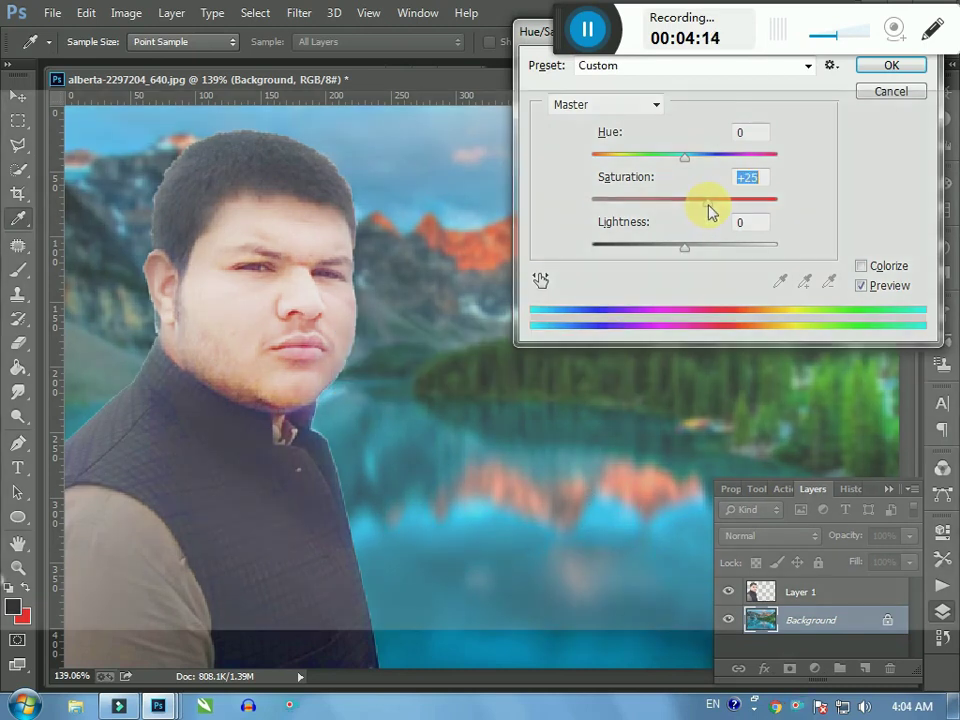
pyautogui.click(895, 66)
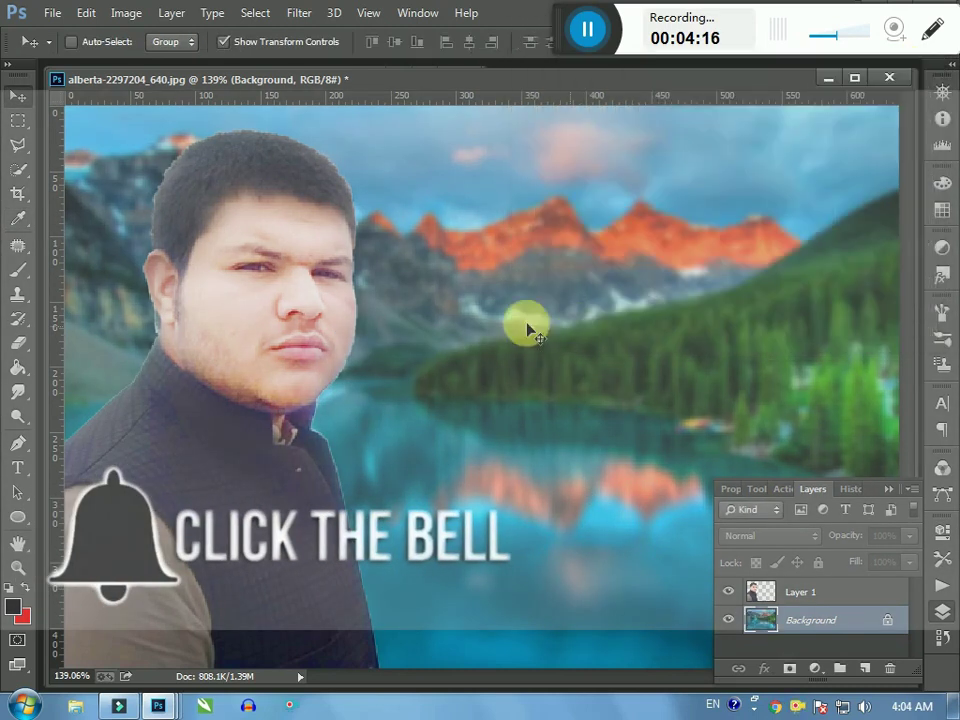